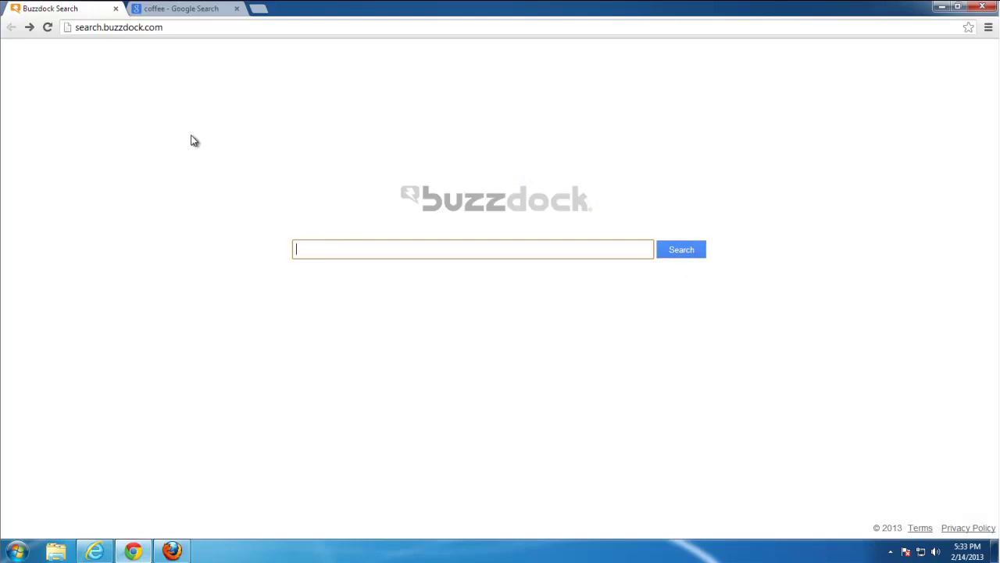
# Look at the Buzzdock search home page in Firefox, then return to Chrome.
pyautogui.click(125, 550)
pyautogui.click(173, 551)
pyautogui.click(306, 249)
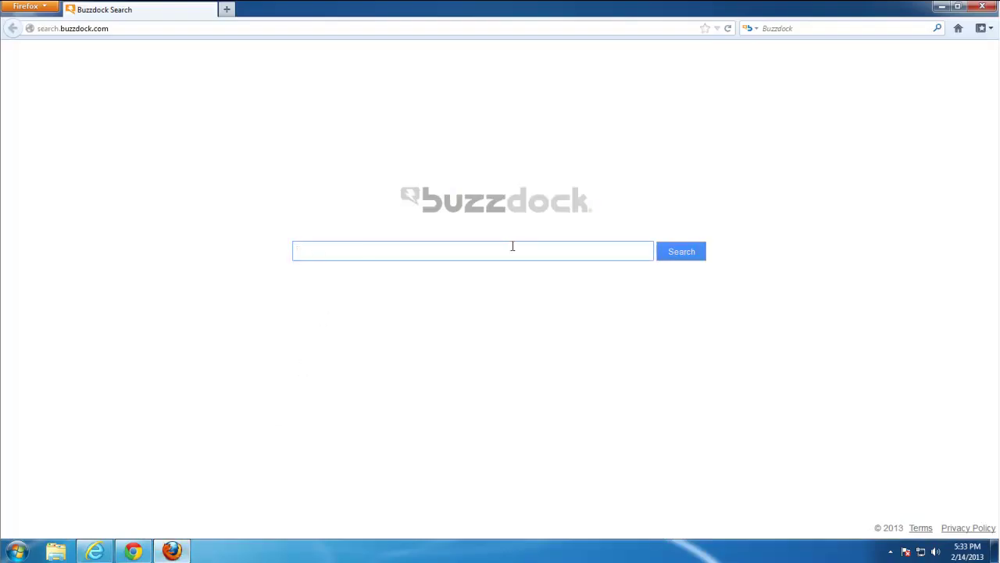
pyautogui.click(178, 549)
pyautogui.click(133, 551)
# Examine the Buzzdock ads inserted above the Google search results for coffee.
pyautogui.click(175, 8)
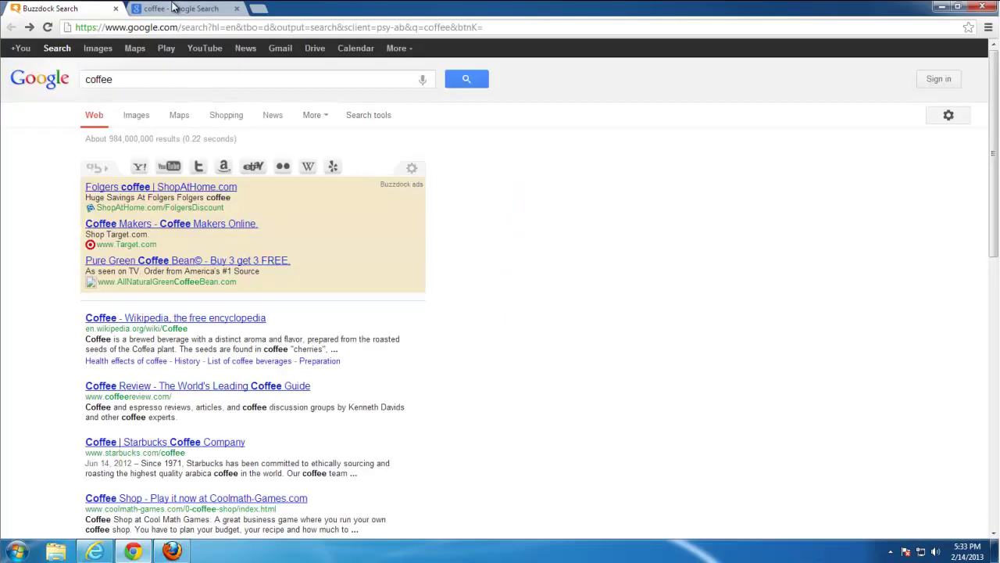
pyautogui.click(175, 8)
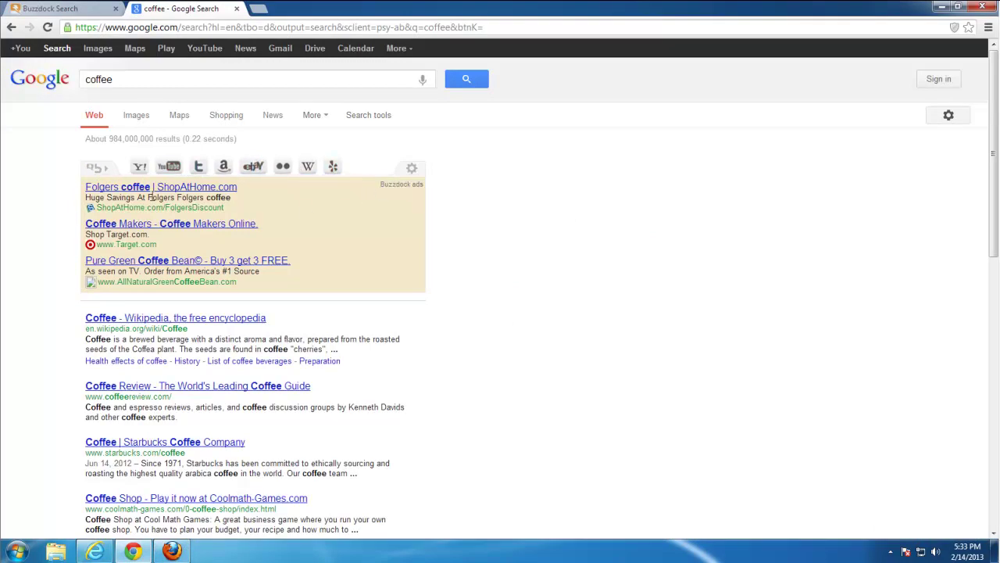
pyautogui.moveTo(84, 186); pyautogui.dragTo(316, 281)
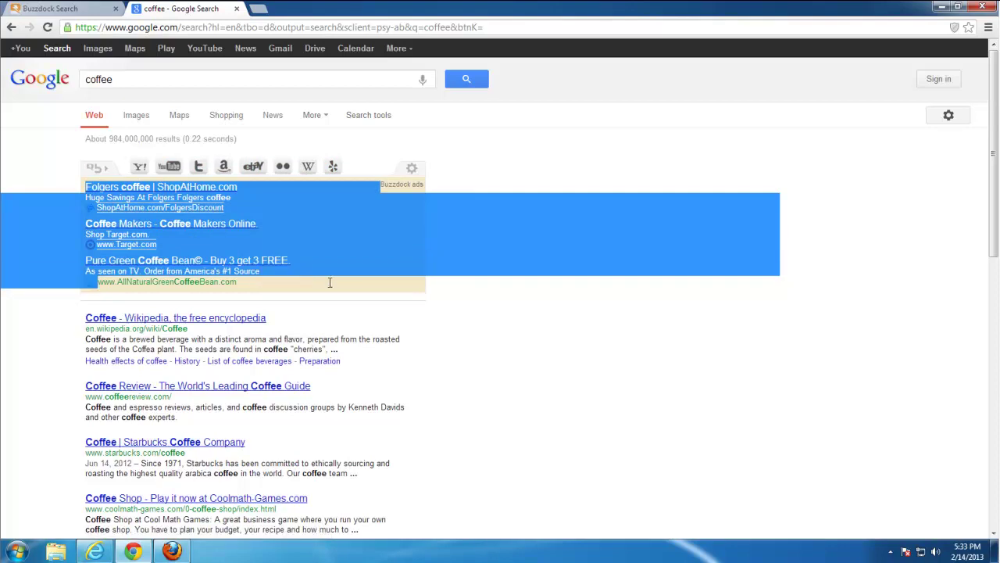
pyautogui.click(471, 297)
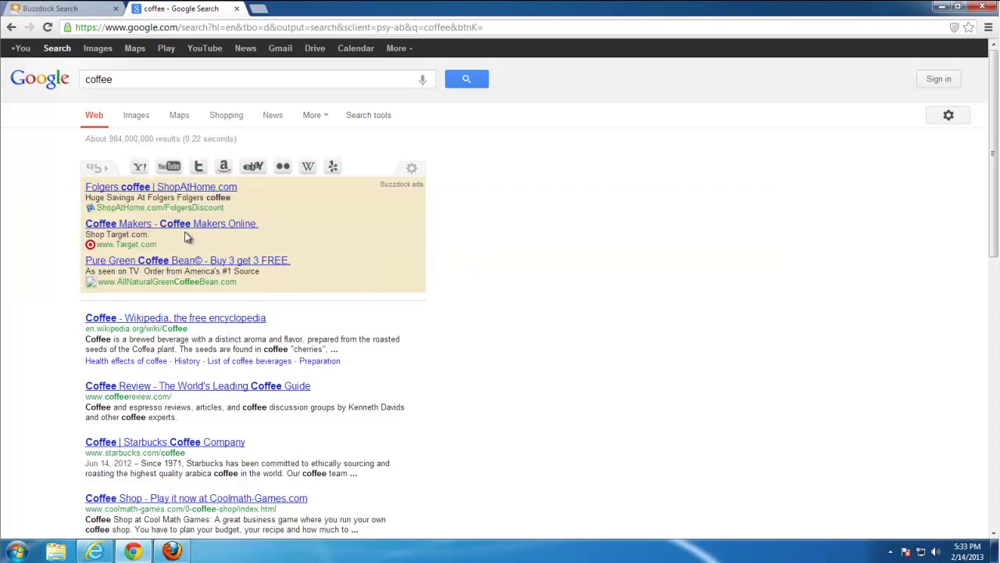
pyautogui.scroll(-1, 186, 236)
pyautogui.scroll(1, 325, 245)
# Close the coffee search results and all open web browser windows, including Internet Explorer.
pyautogui.click(238, 11)
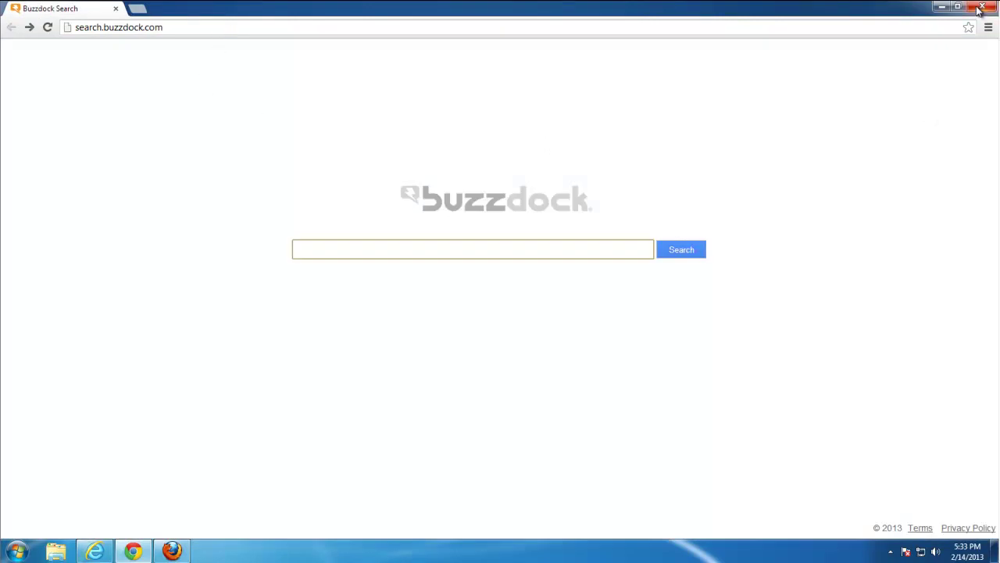
pyautogui.click(979, 8)
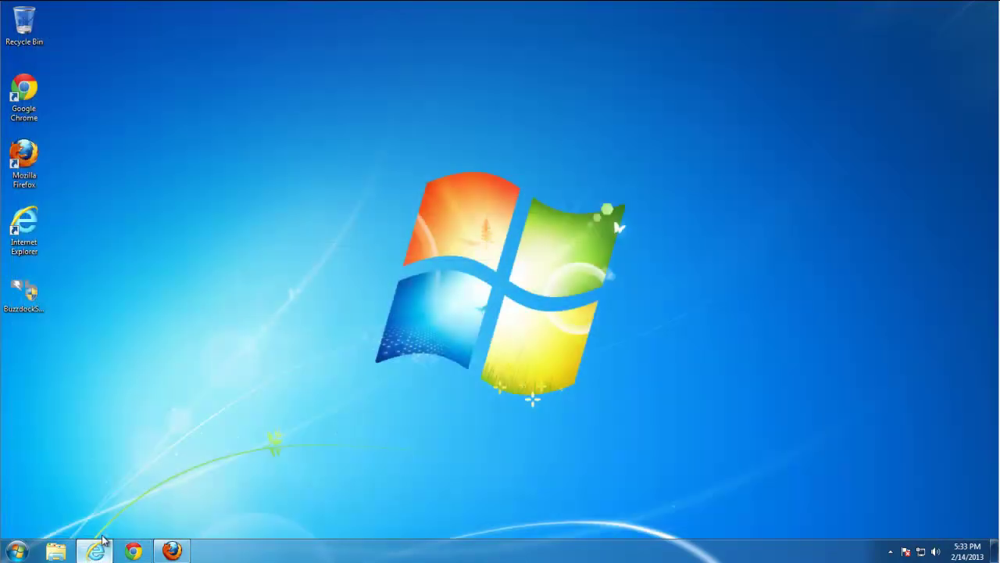
pyautogui.click(97, 551)
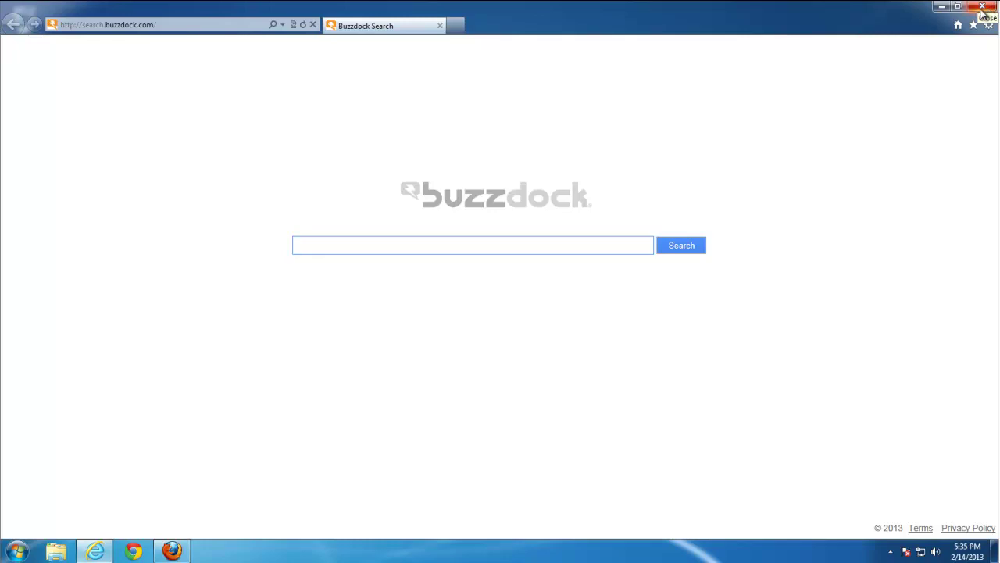
pyautogui.click(982, 8)
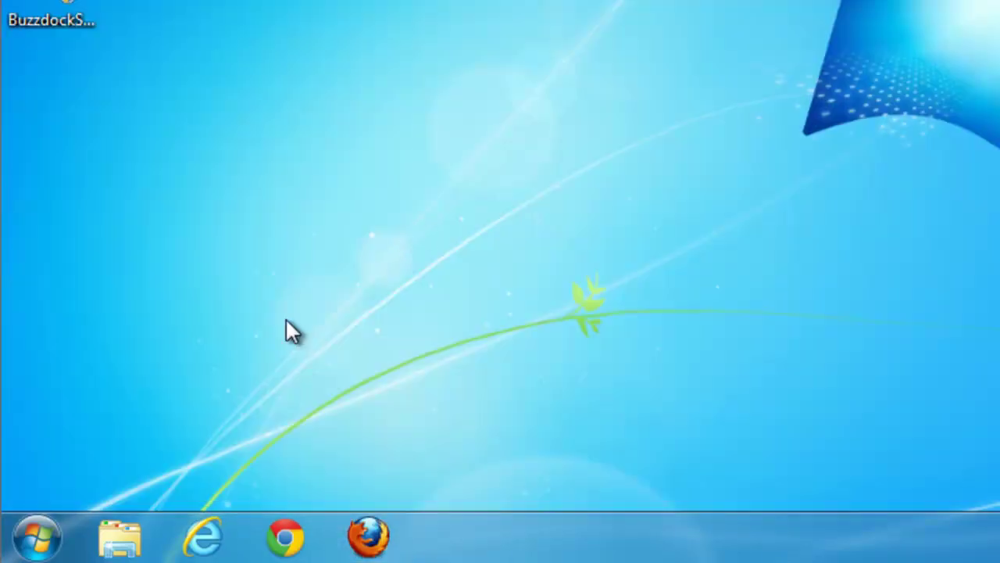
# Uninstall Buzzdock 2.0.1.1 through Windows Programs and Features, allowing the uninstaller to close the web browsers.
pyautogui.click(32, 536)
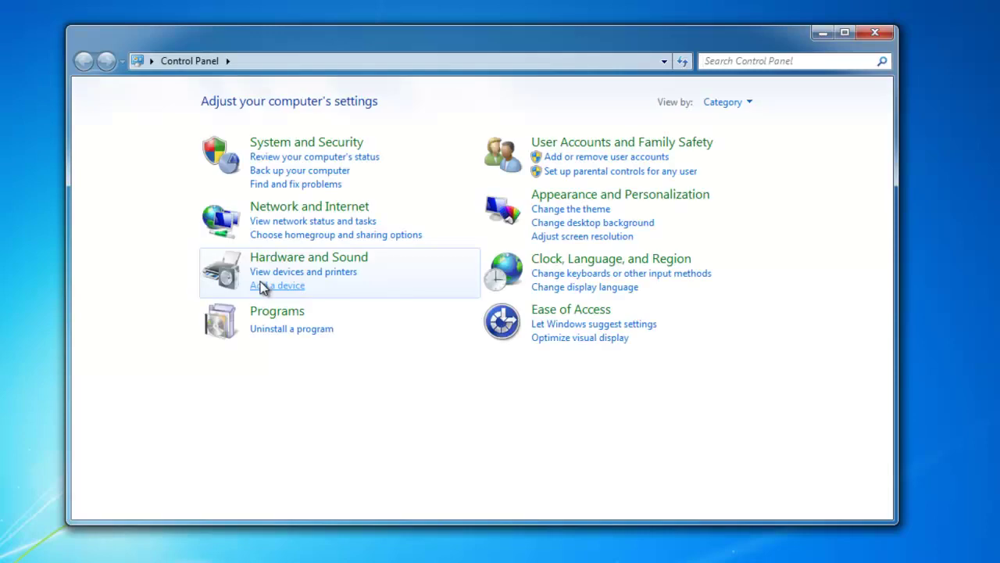
pyautogui.click(286, 330)
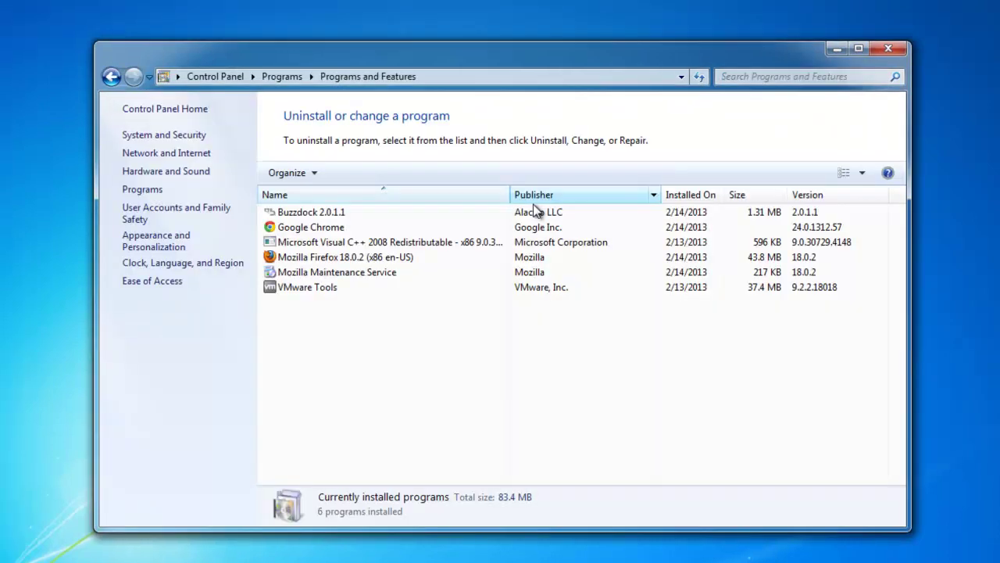
pyautogui.click(315, 214)
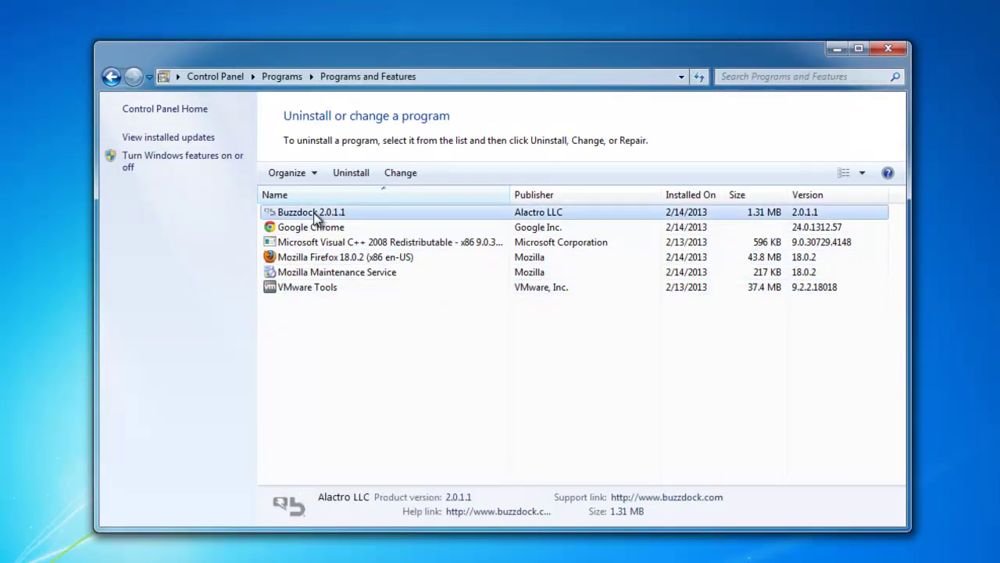
pyautogui.click(353, 174)
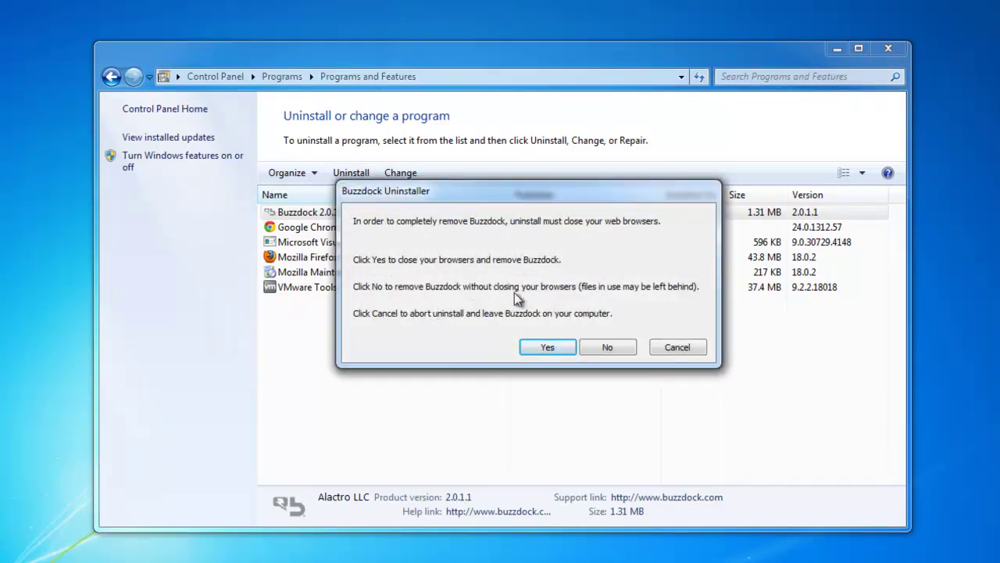
pyautogui.click(546, 347)
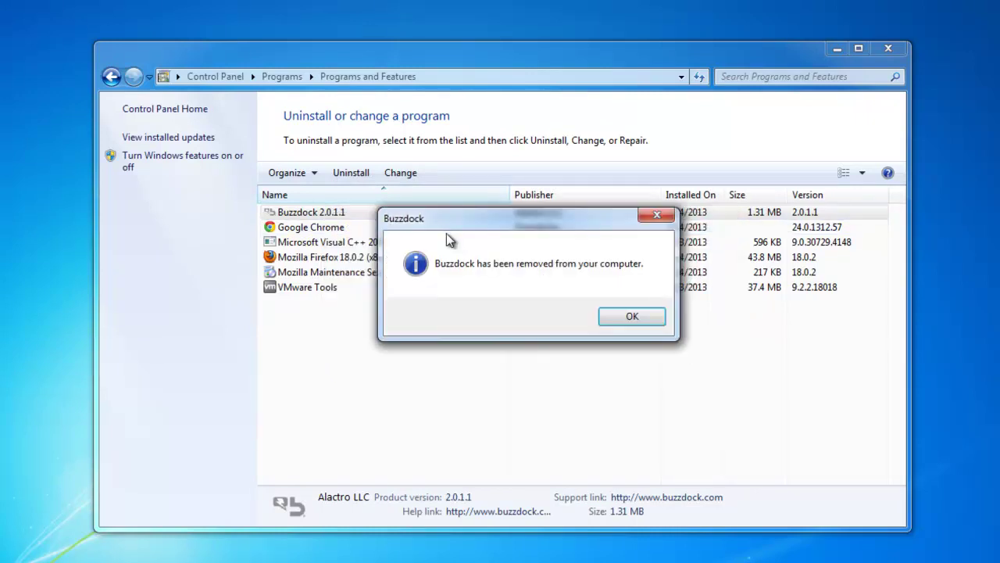
pyautogui.click(624, 319)
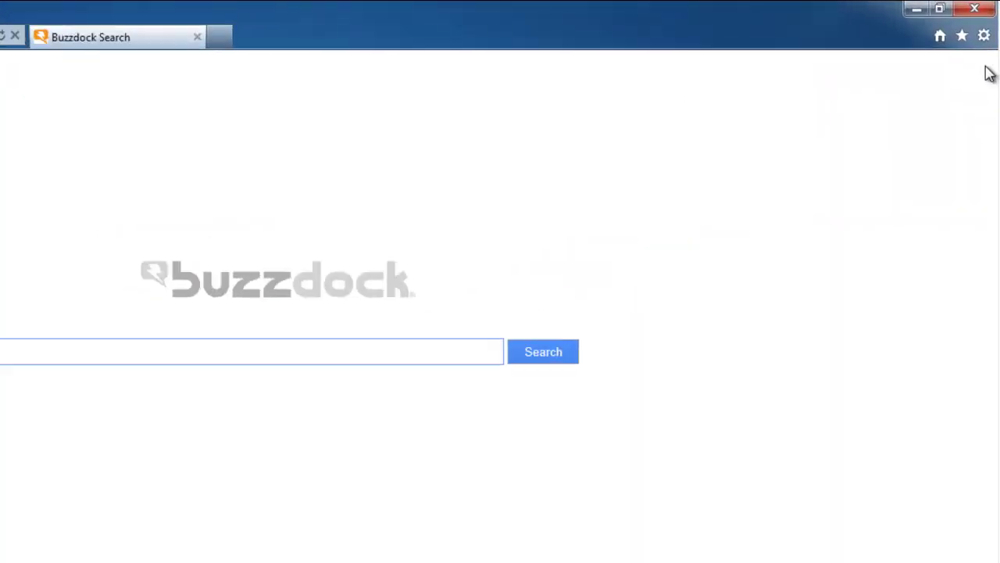
# In Internet Explorer, set the home page to about:blank and apply the change.
pyautogui.click(985, 33)
pyautogui.click(854, 212)
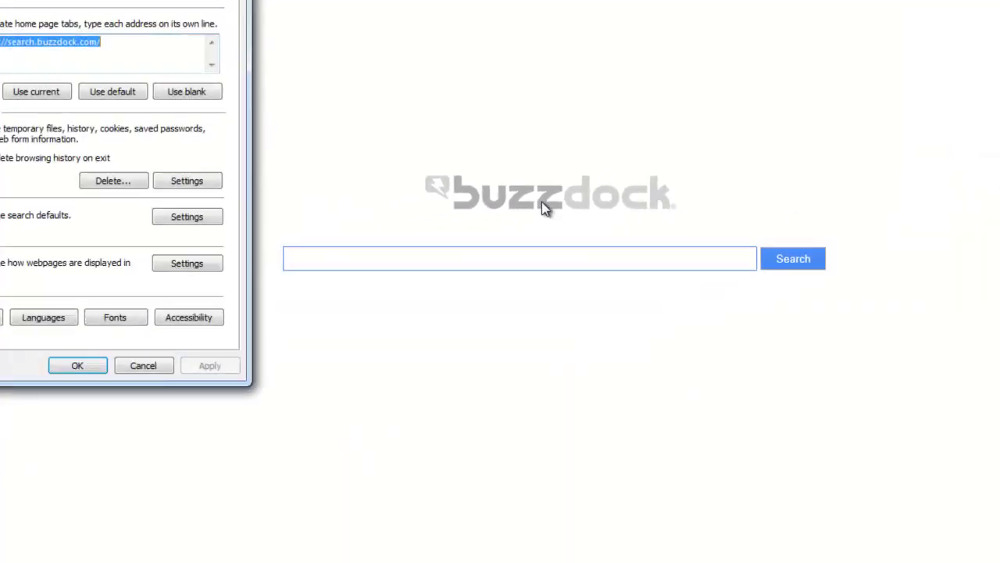
pyautogui.moveTo(123, 4); pyautogui.dragTo(541, 84)
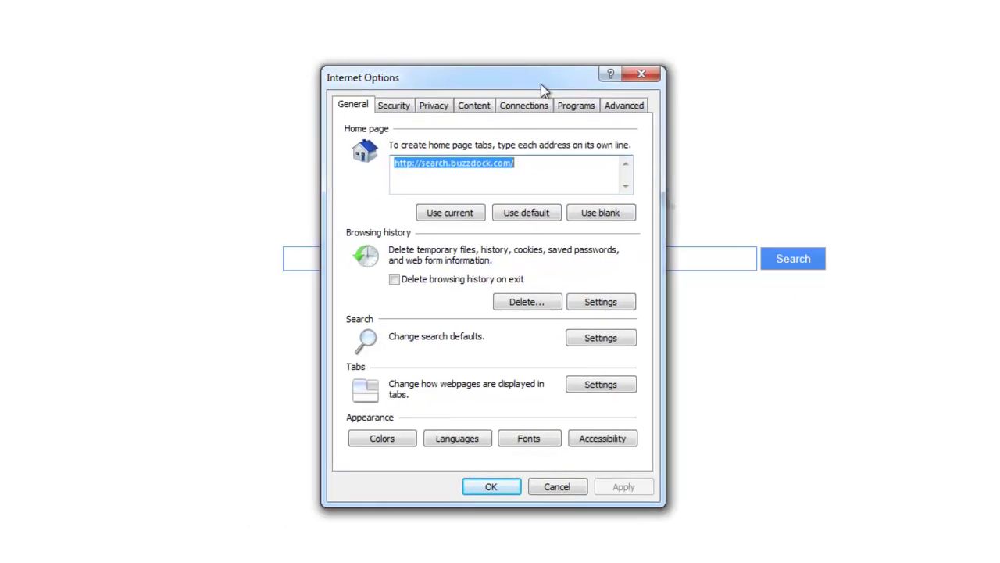
pyautogui.click(604, 220)
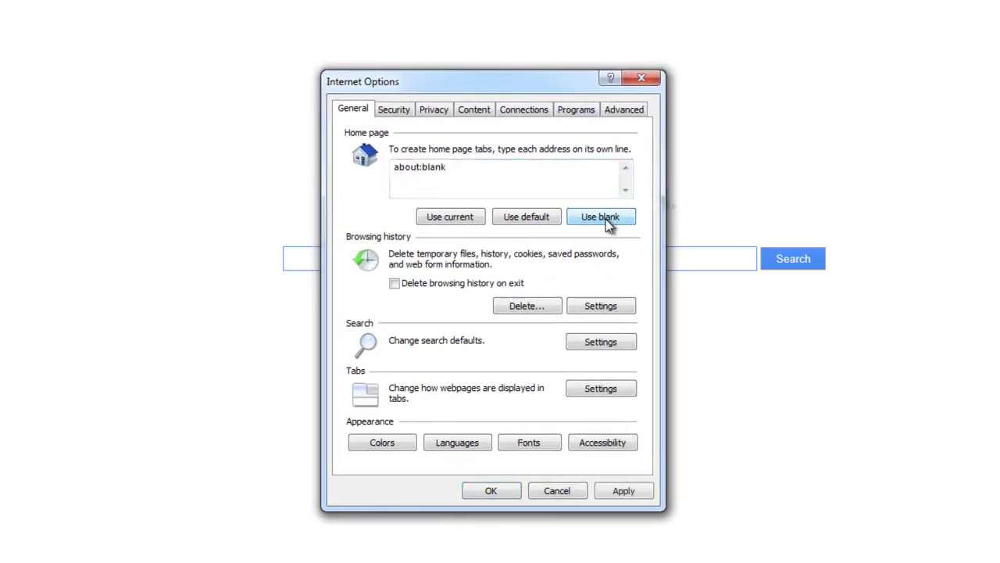
pyautogui.click(624, 491)
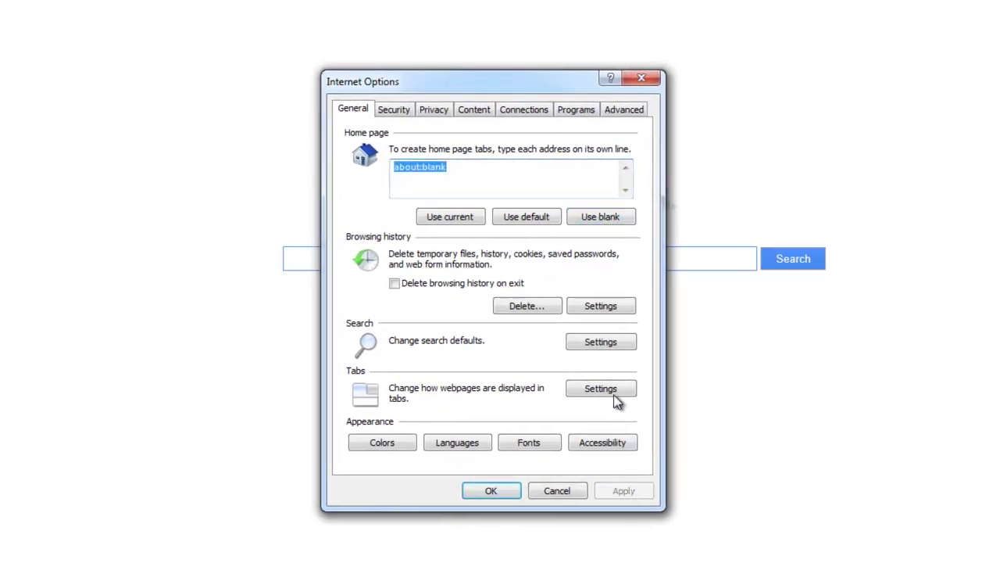
# Find more search providers from the add-on manager and open the Google Search page in the Internet Explorer Gallery.
pyautogui.click(590, 344)
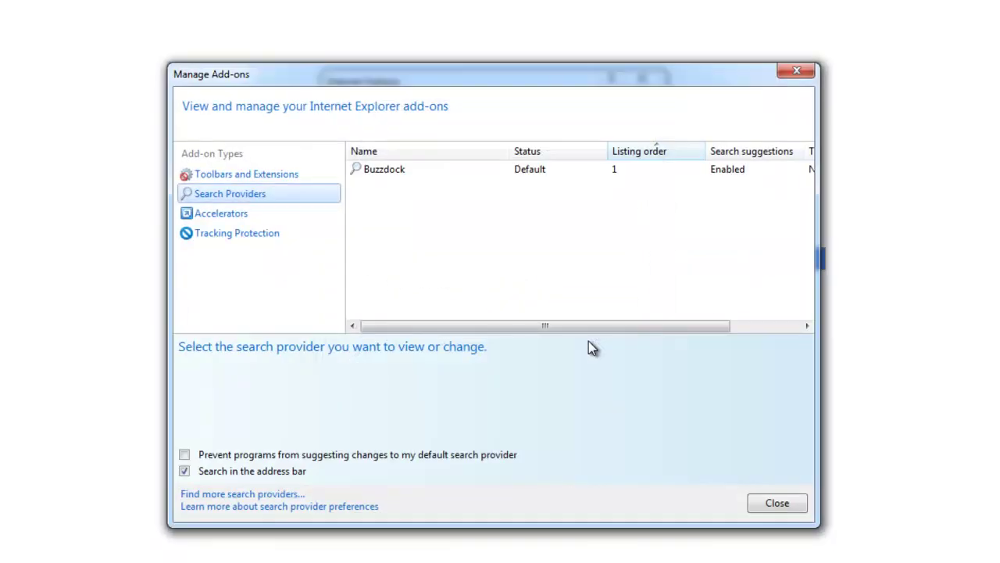
pyautogui.click(372, 174)
pyautogui.click(372, 176)
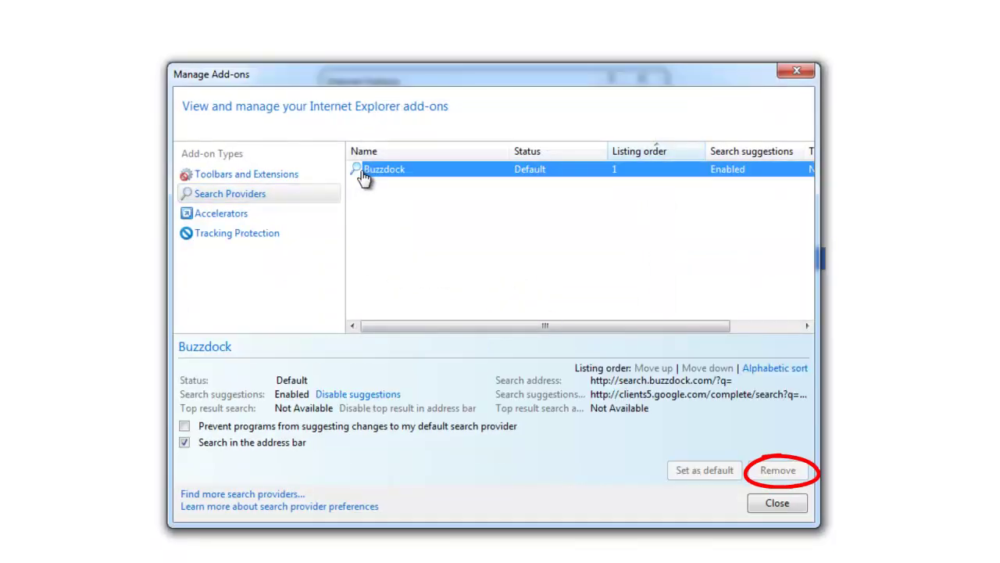
pyautogui.click(258, 495)
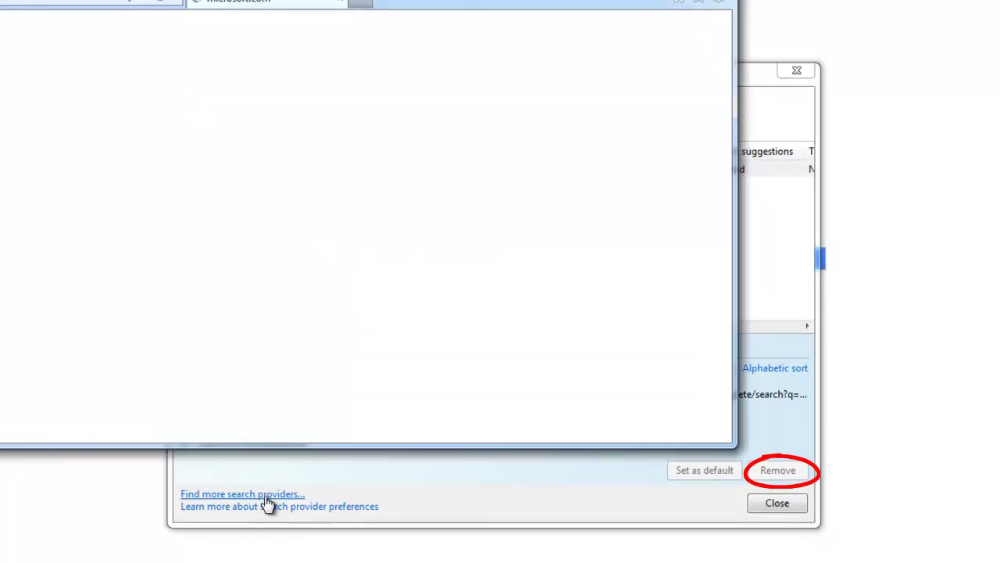
pyautogui.moveTo(655, 57); pyautogui.dragTo(589, 82)
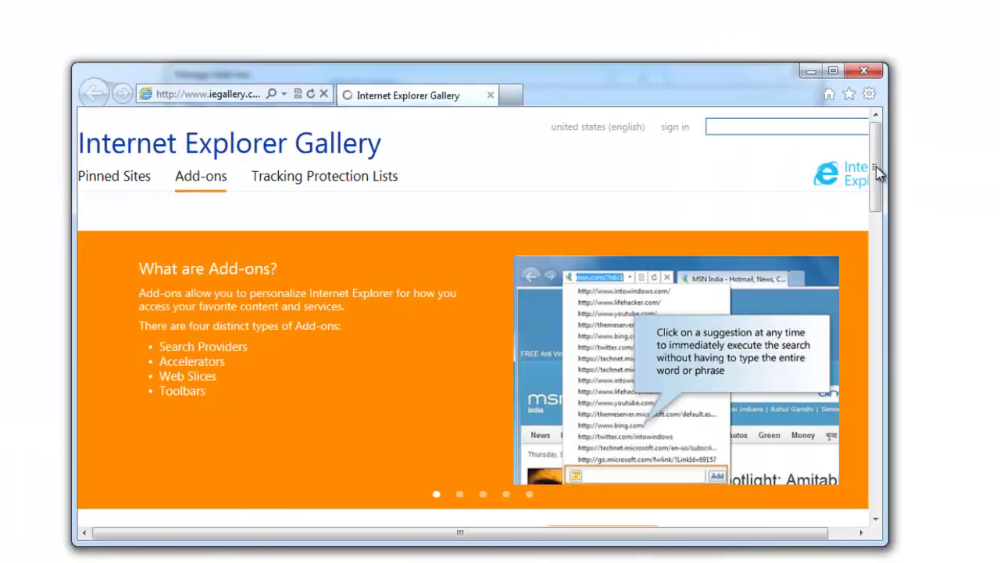
pyautogui.moveTo(876, 166); pyautogui.dragTo(878, 244)
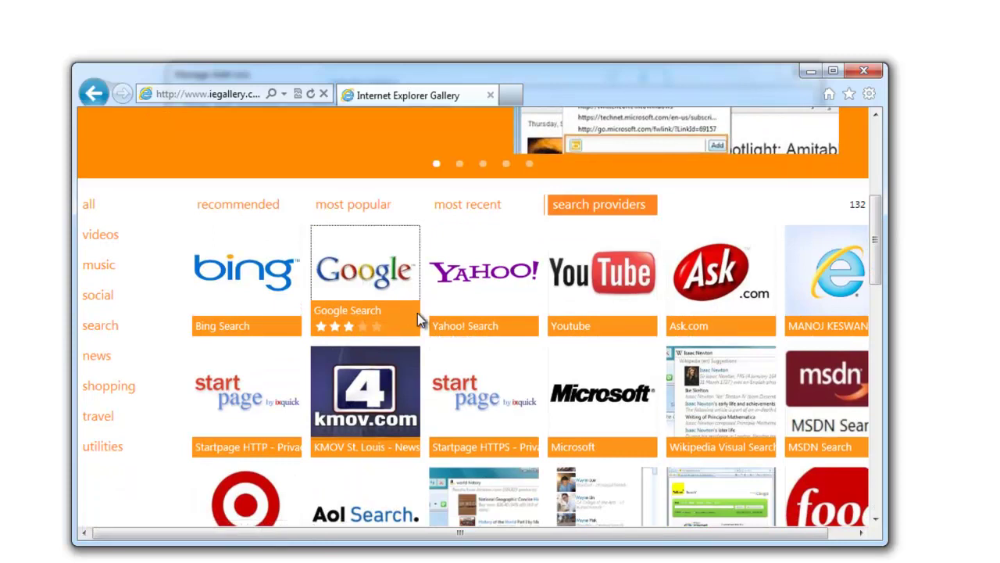
pyautogui.click(385, 289)
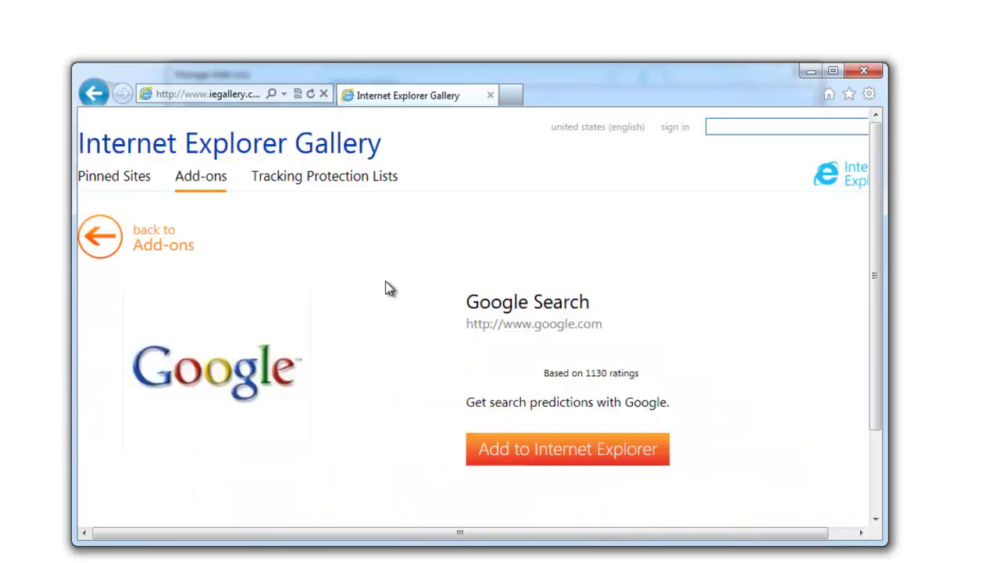
# Add Google to Internet Explorer as the default search provider and close the gallery window.
pyautogui.click(549, 459)
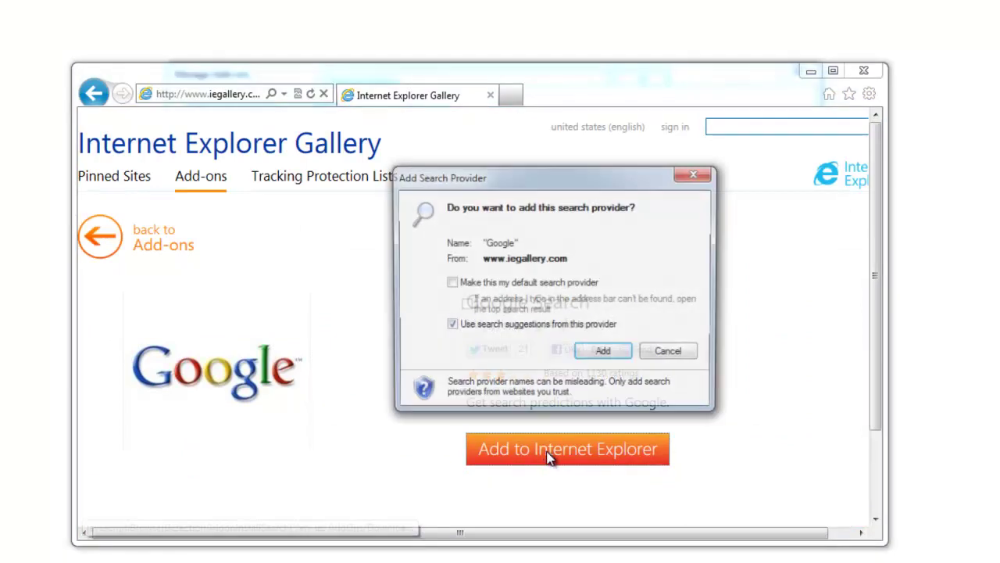
pyautogui.click(451, 284)
pyautogui.click(604, 355)
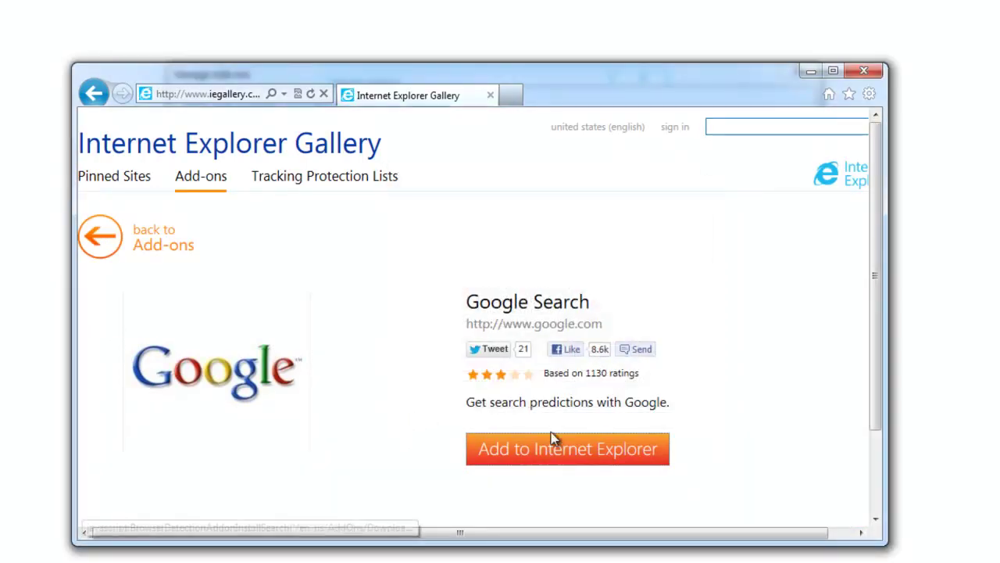
pyautogui.scroll(-2, 518, 443)
pyautogui.scroll(2, 568, 446)
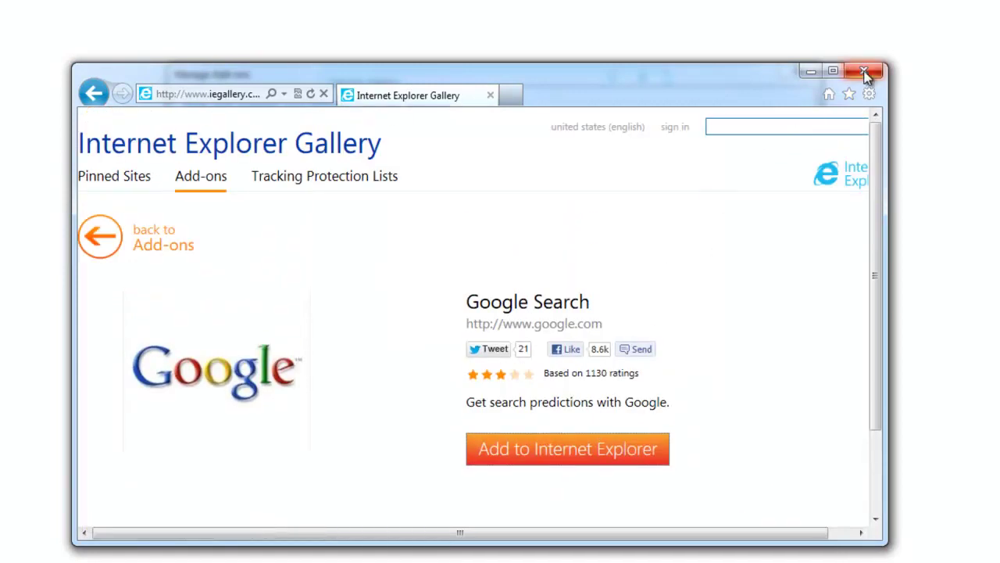
pyautogui.click(865, 72)
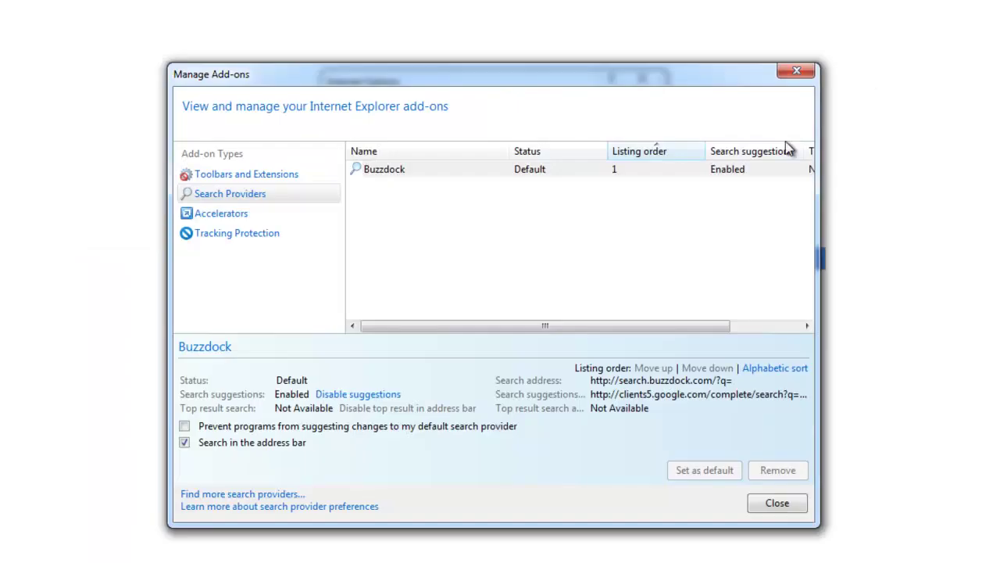
# Reopen the search provider list, remove the Buzzdock provider and close the add-on manager.
pyautogui.click(223, 194)
pyautogui.click(791, 76)
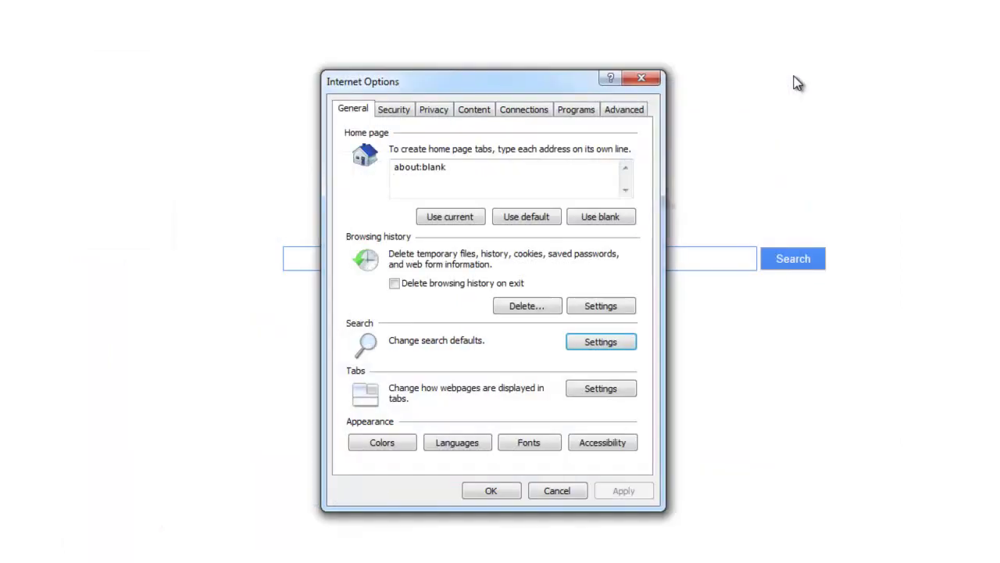
pyautogui.click(594, 350)
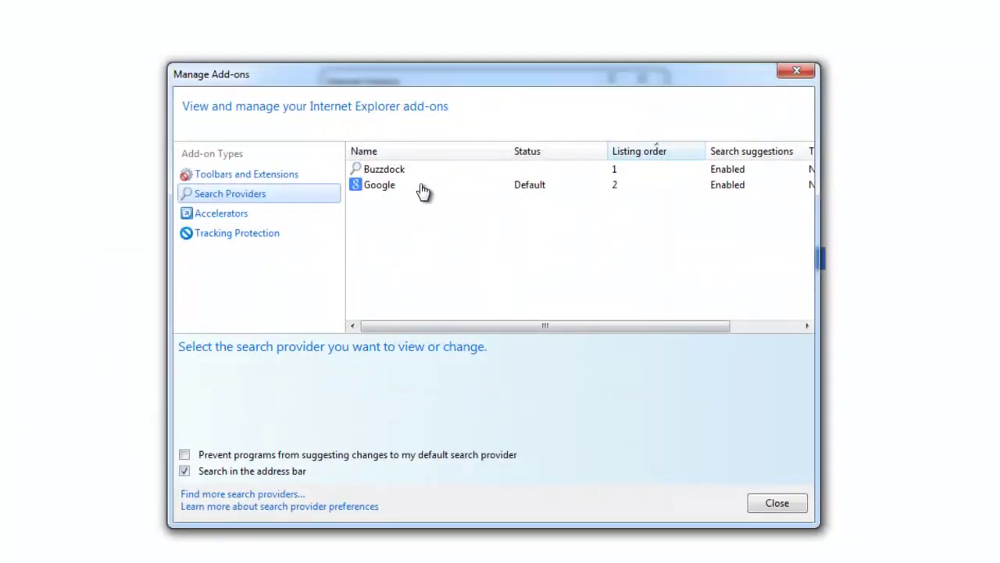
pyautogui.click(645, 188)
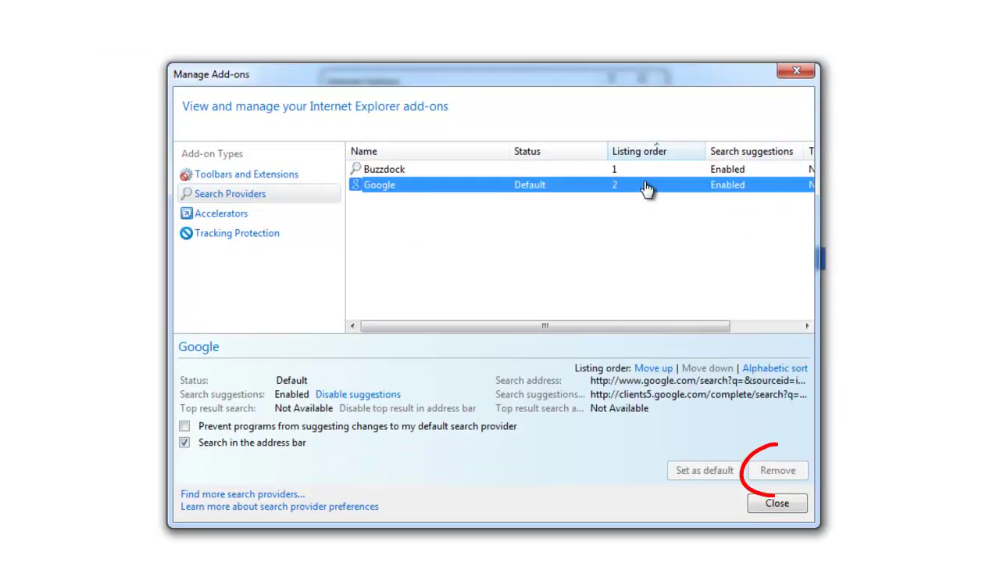
pyautogui.click(606, 173)
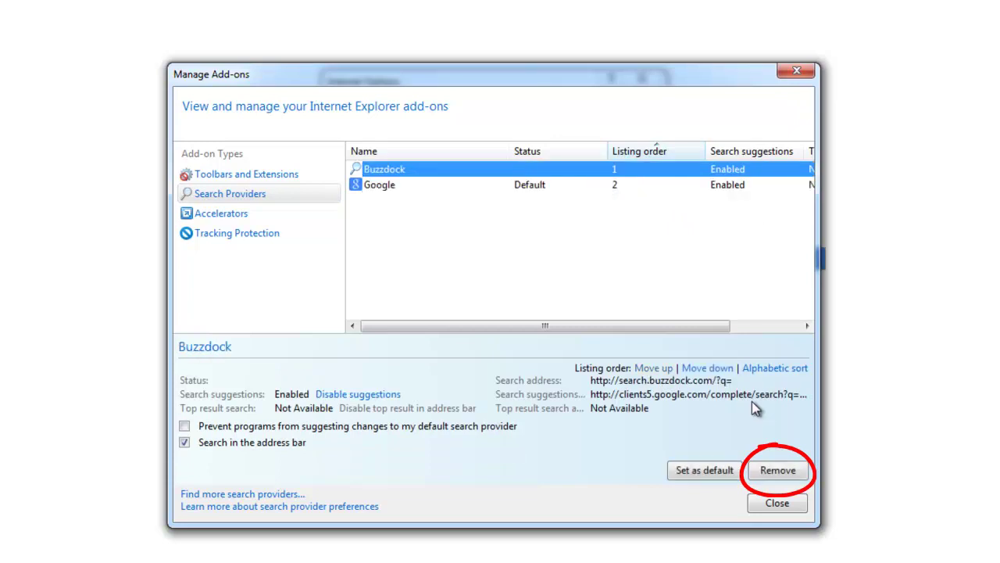
pyautogui.click(794, 474)
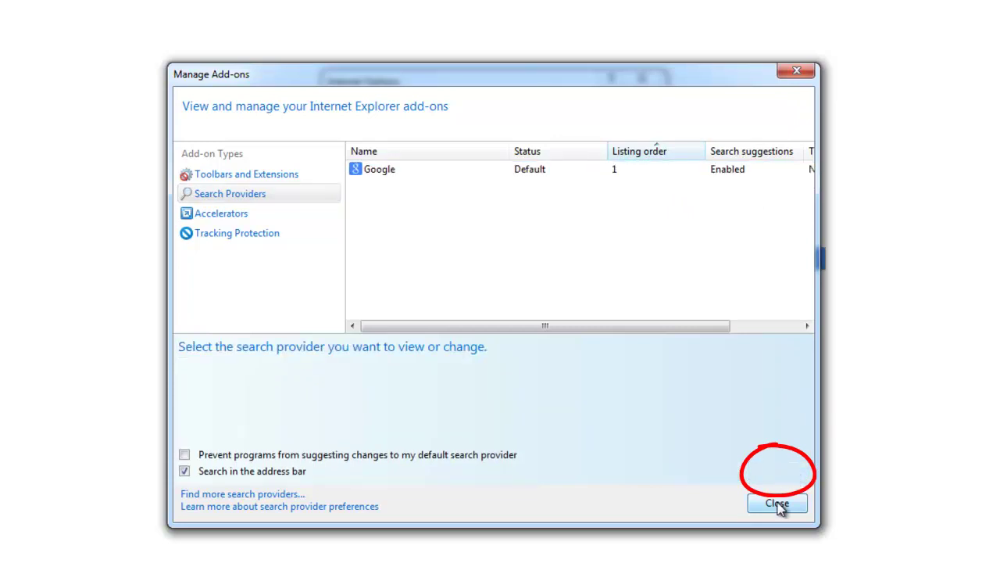
pyautogui.click(777, 504)
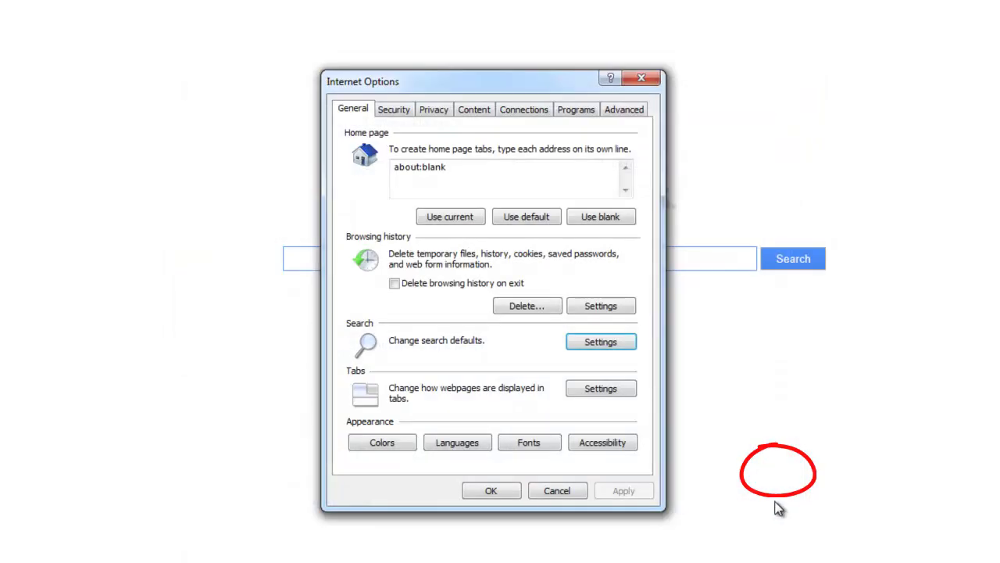
# Delete Internet Explorer's browsing history and close the Internet Options with the changes accepted.
pyautogui.click(509, 306)
pyautogui.click(523, 485)
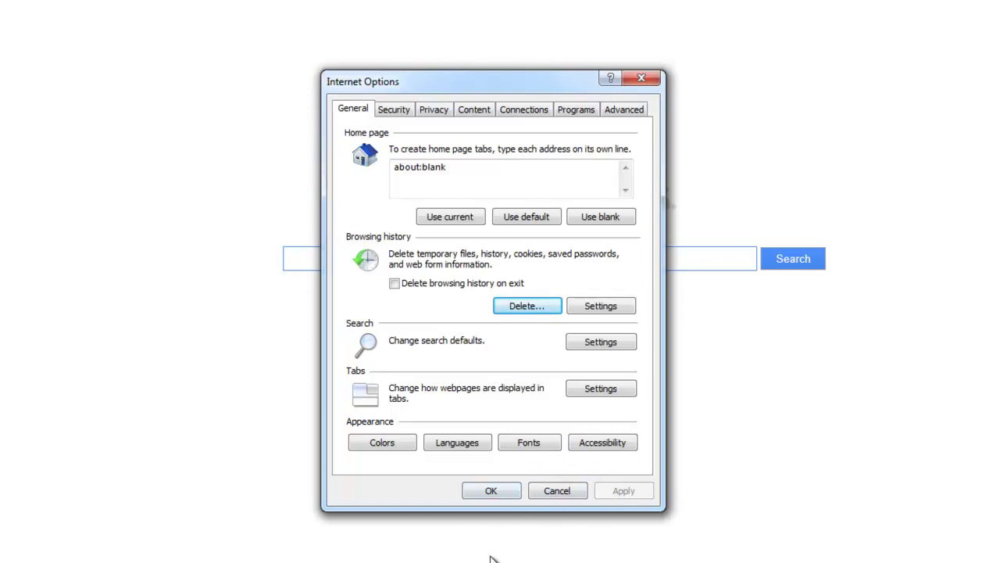
pyautogui.click(491, 490)
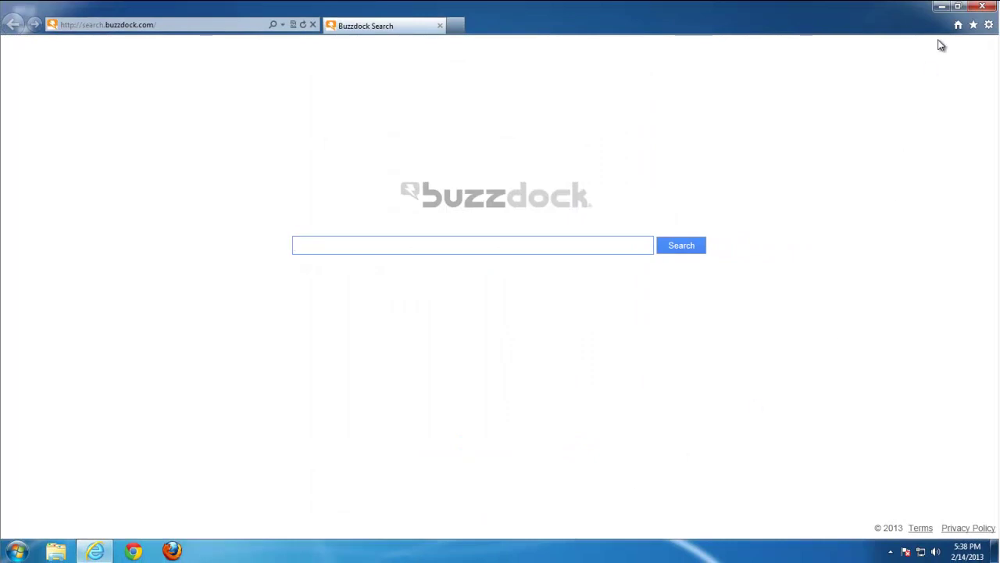
# Restart Internet Explorer and remove the Suggested Sites and Google tiles from a new tab's popular sites, closing that tab.
pyautogui.click(982, 7)
pyautogui.click(94, 552)
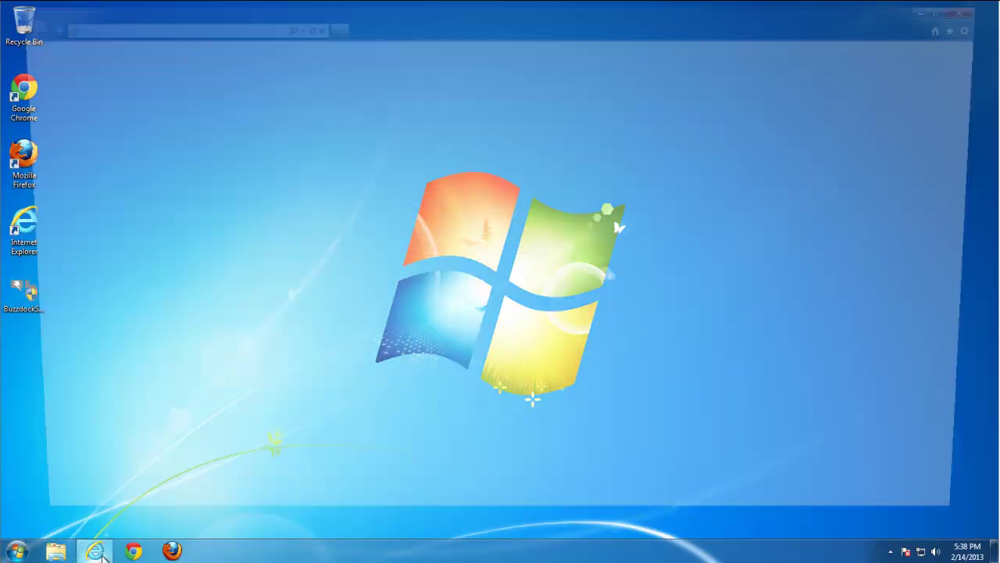
pyautogui.click(458, 26)
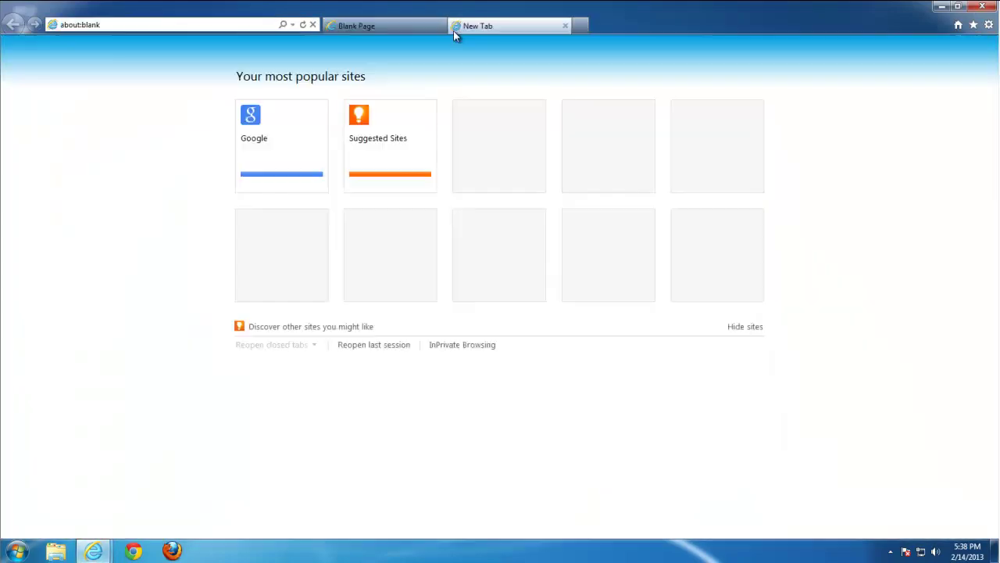
pyautogui.click(428, 115)
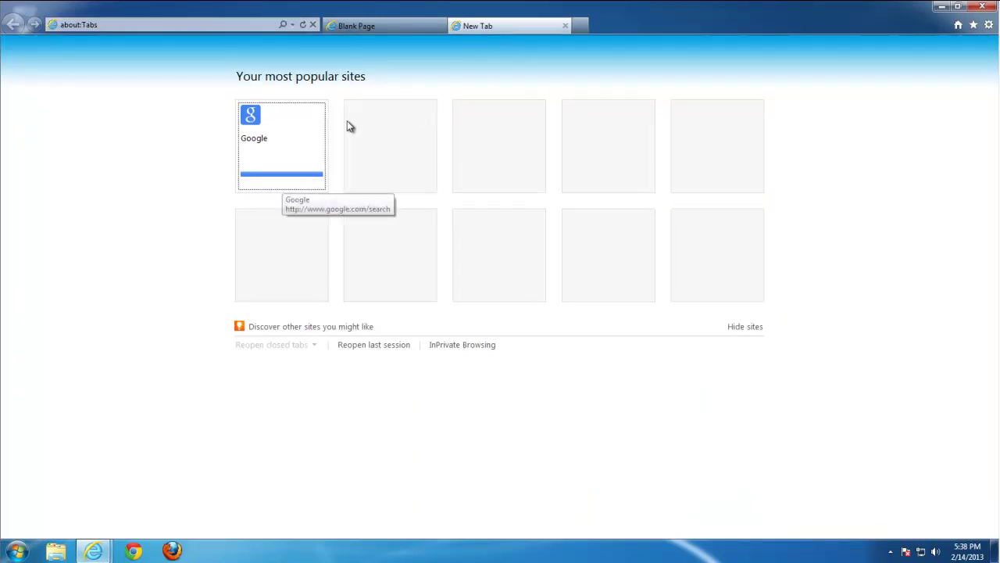
pyautogui.click(319, 113)
pyautogui.click(564, 27)
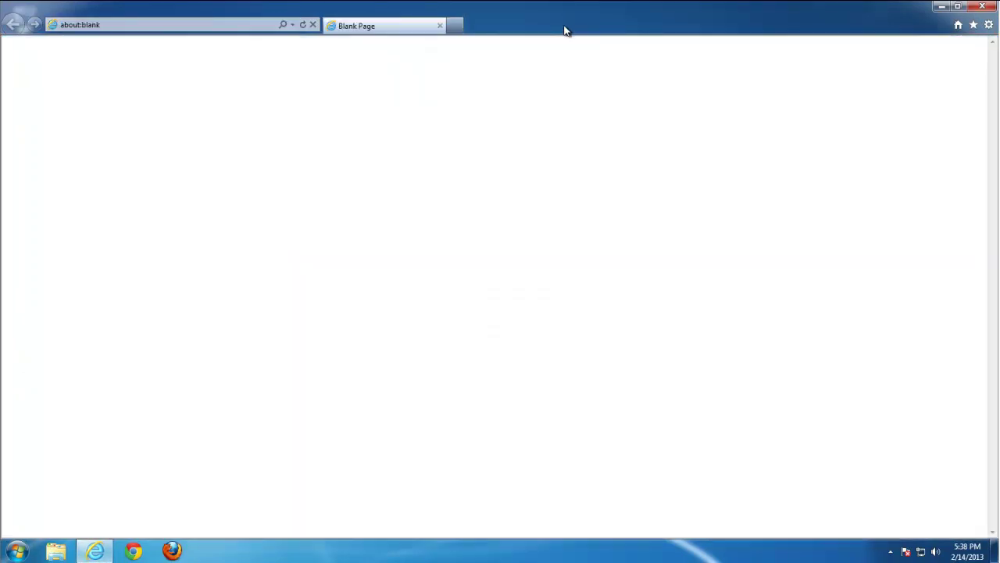
# Search for 123 from the address bar to check the default search provider, and close Internet Explorer.
pyautogui.click(135, 27)
pyautogui.write('123')
pyautogui.press('Return')
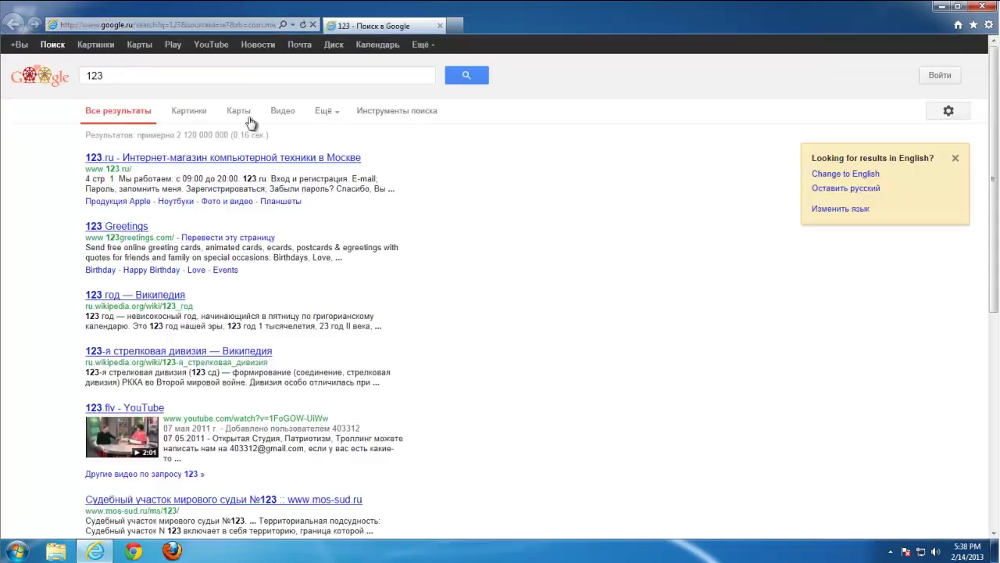
pyautogui.click(993, 7)
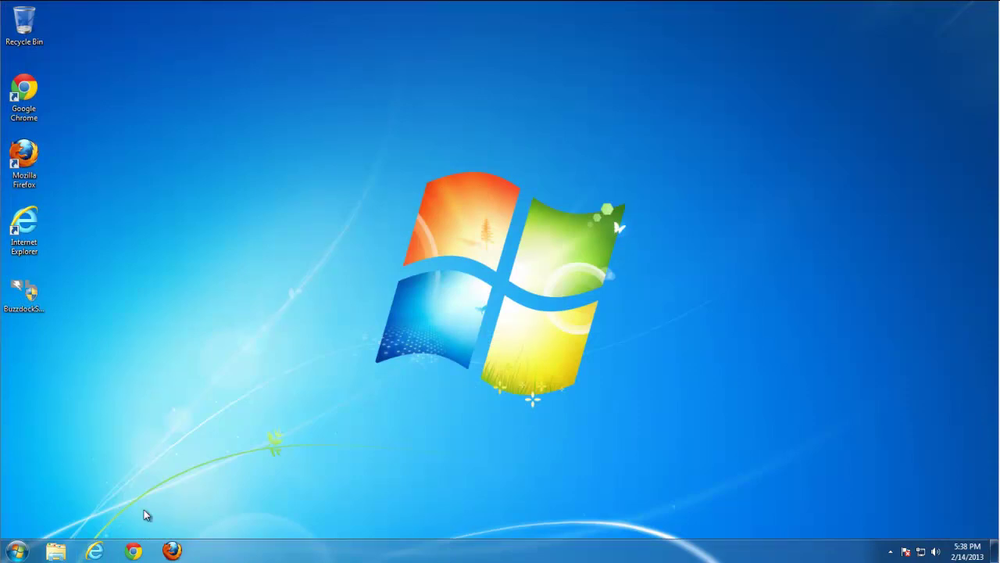
# Switch to Google Chrome and check the list of installed extensions for Buzzdock.
pyautogui.click(134, 552)
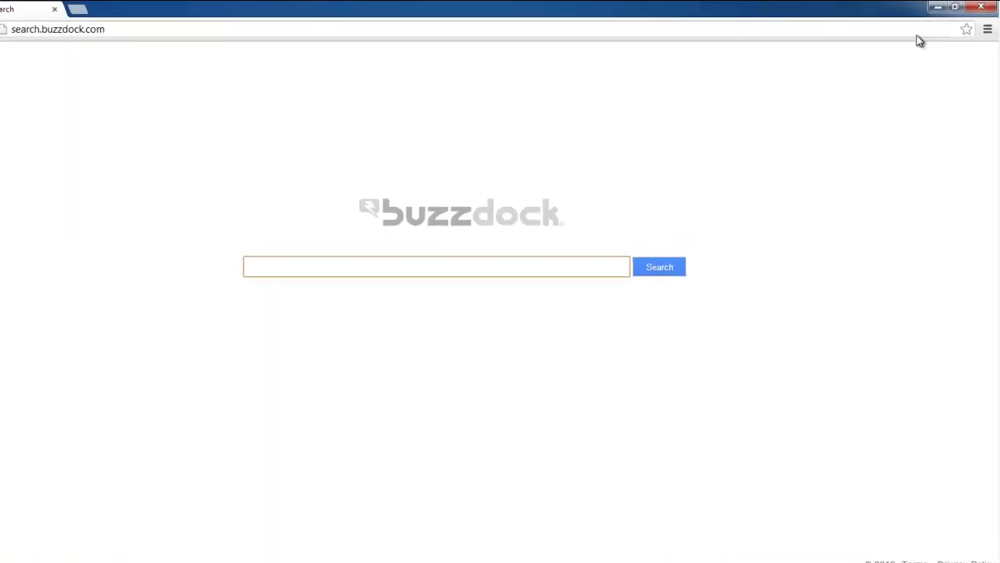
pyautogui.click(983, 42)
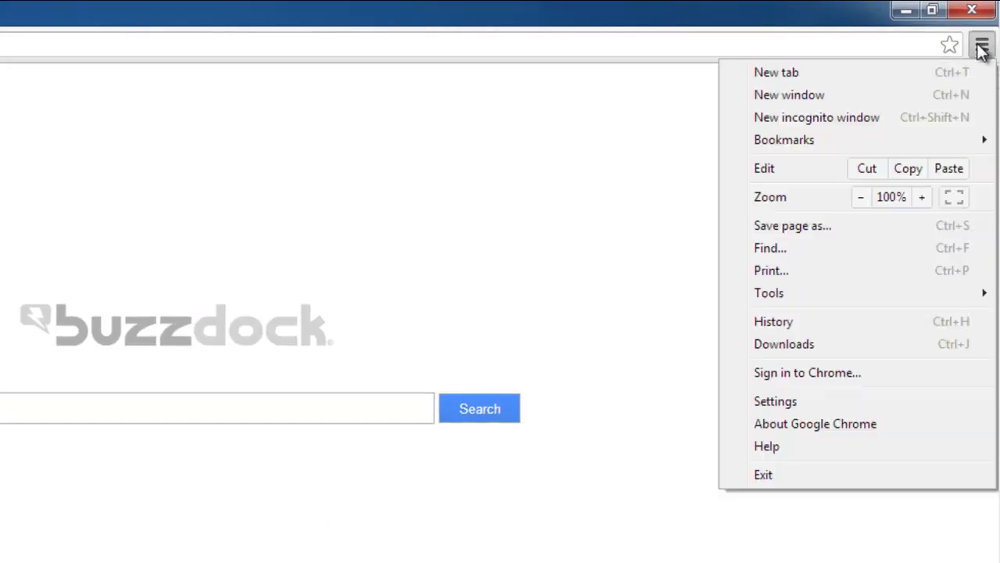
pyautogui.click(811, 378)
pyautogui.click(36, 102)
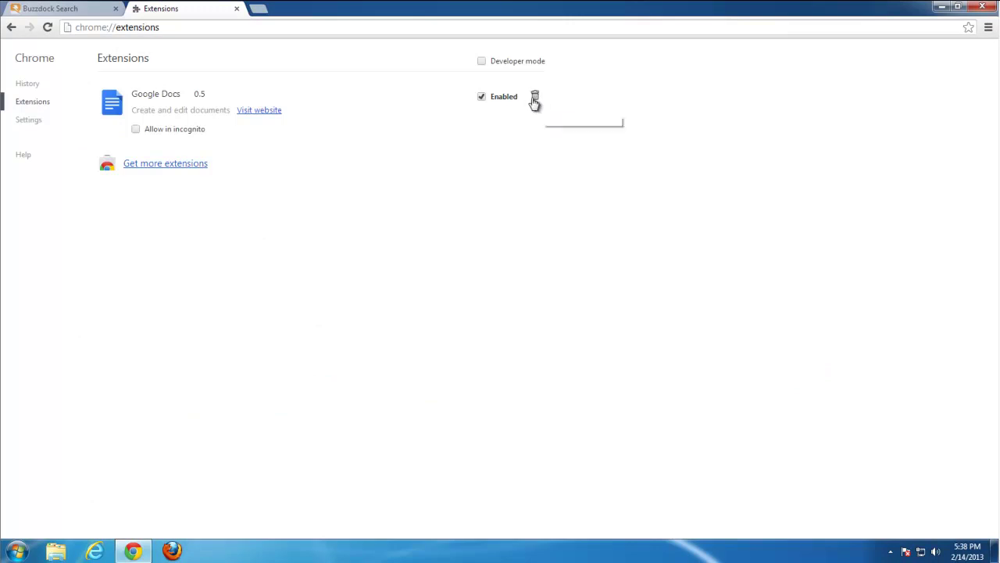
# Remove the Buzzdock Search page from Chrome's startup pages and accept the change.
pyautogui.click(29, 127)
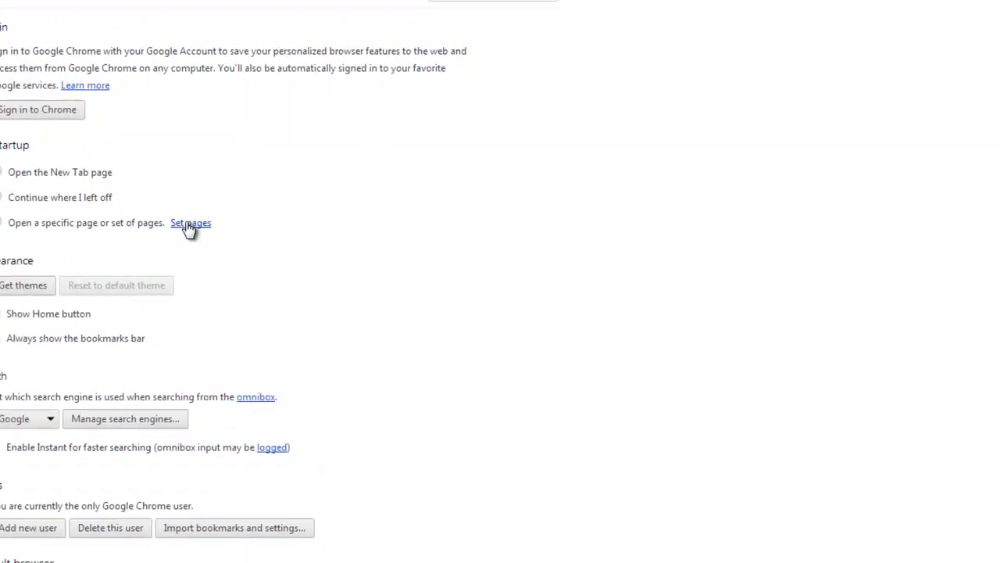
pyautogui.click(189, 224)
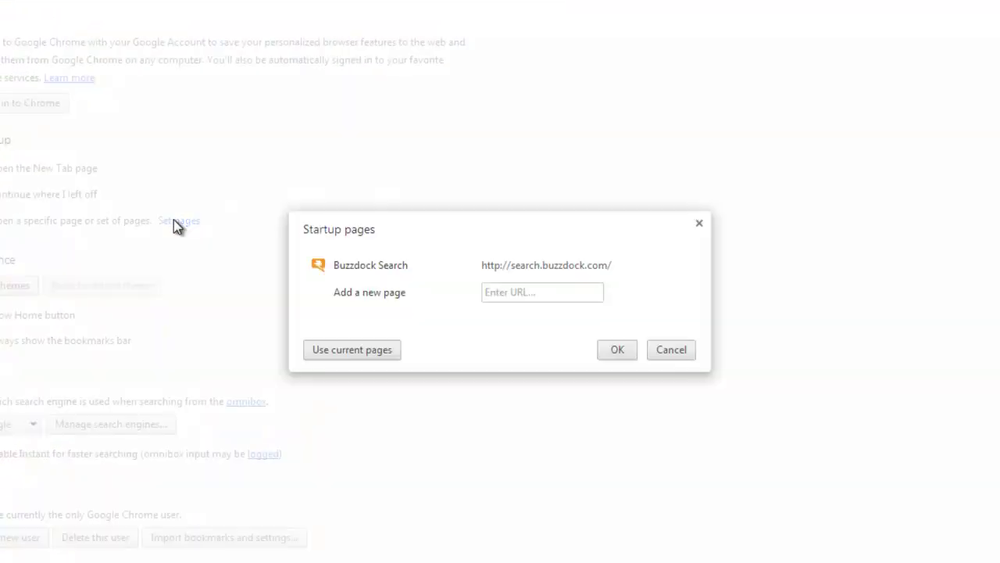
pyautogui.click(687, 267)
pyautogui.click(621, 354)
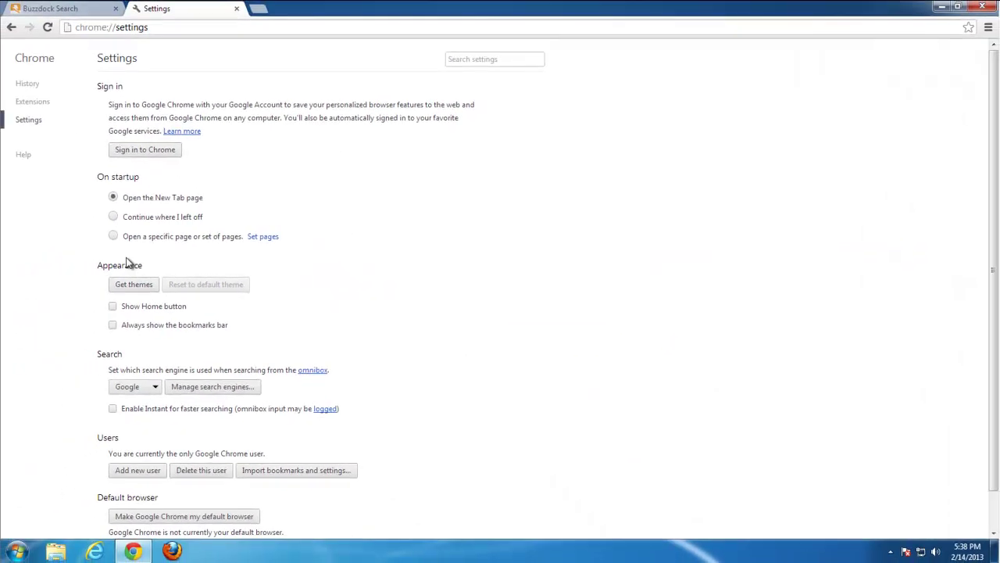
# Show the Home button in Chrome and set the home page to about:blank.
pyautogui.click(112, 307)
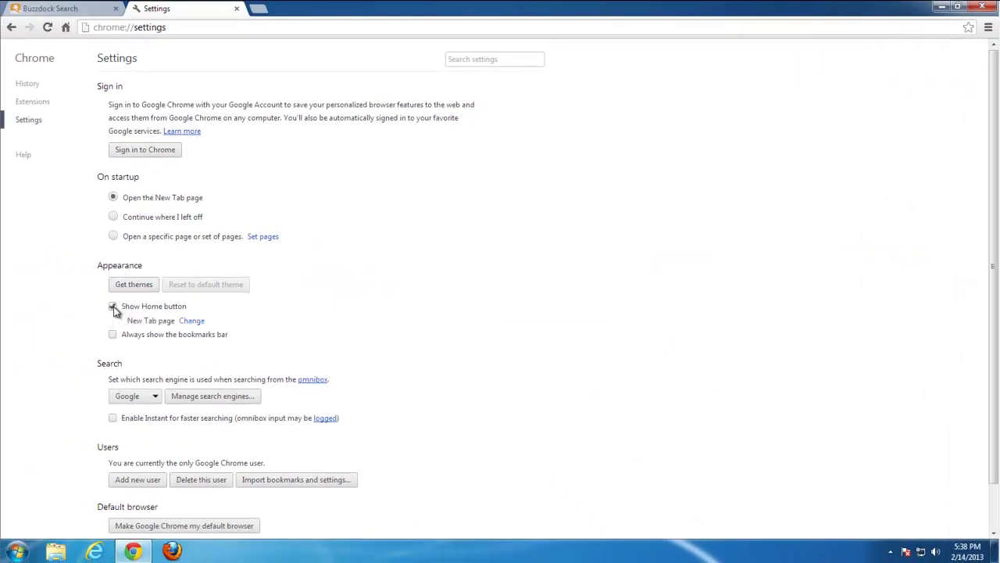
pyautogui.click(195, 322)
pyautogui.click(390, 297)
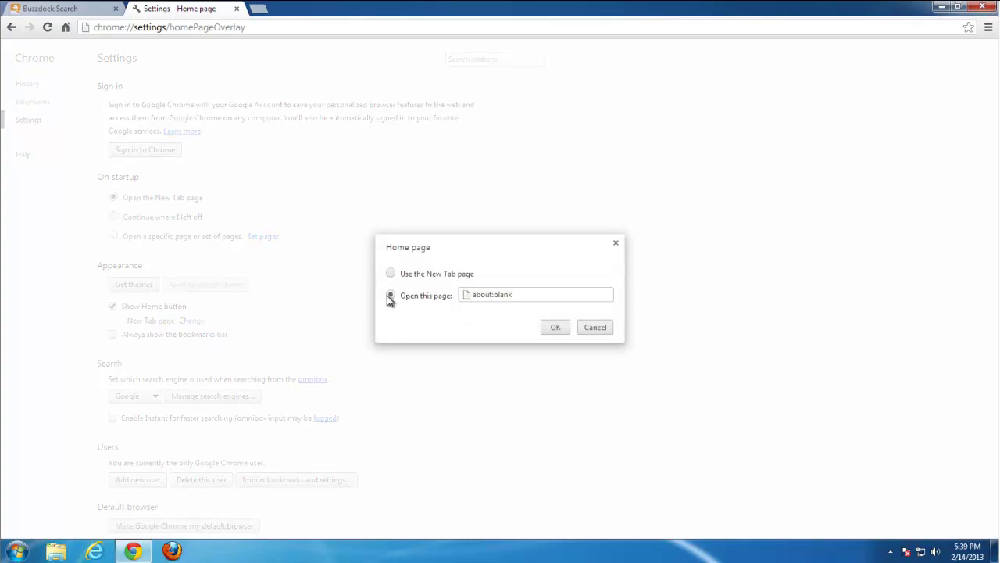
pyautogui.click(554, 328)
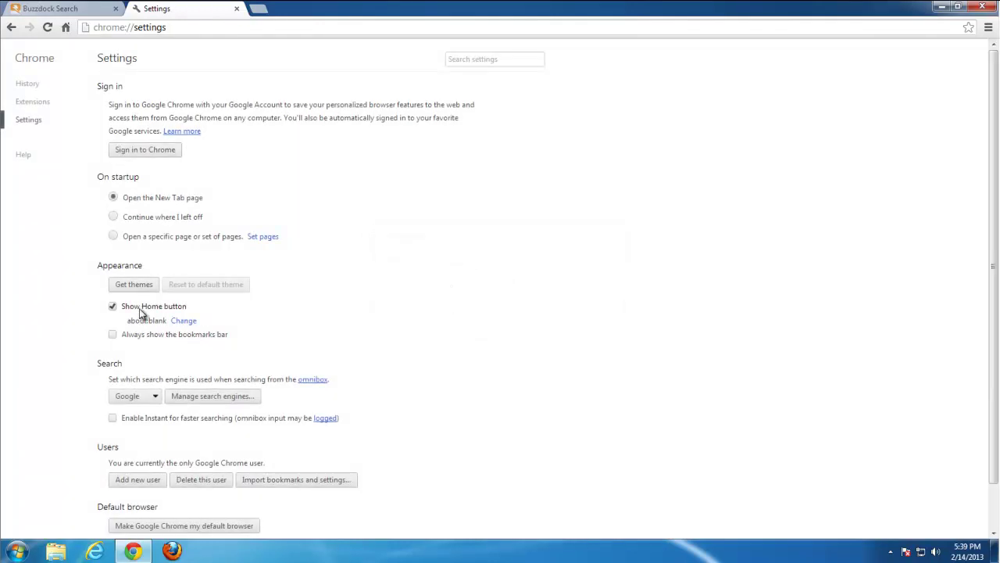
# Remove buzzdock from Chrome's default search engine list and close the search engine manager.
pyautogui.scroll(-1, 172, 281)
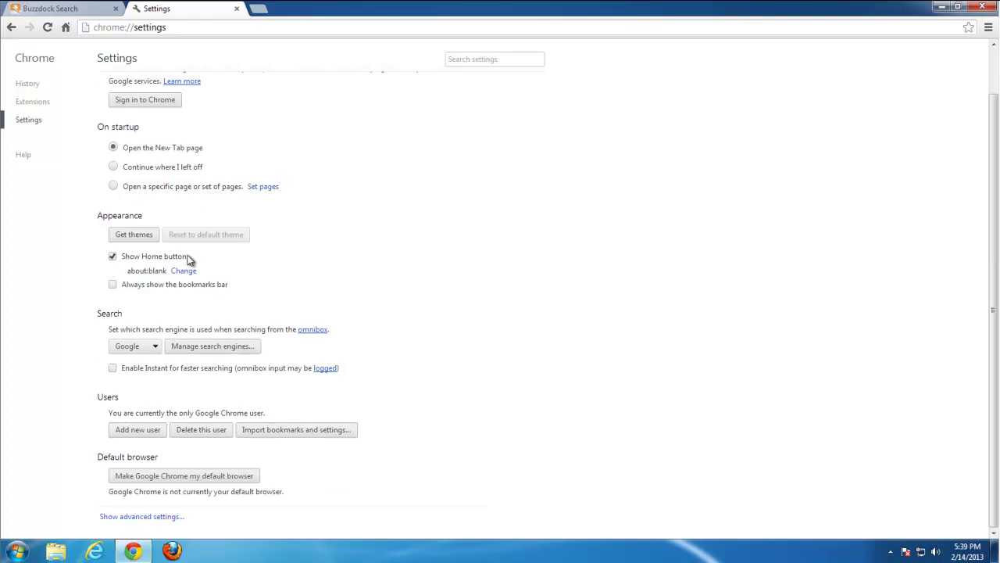
pyautogui.click(215, 346)
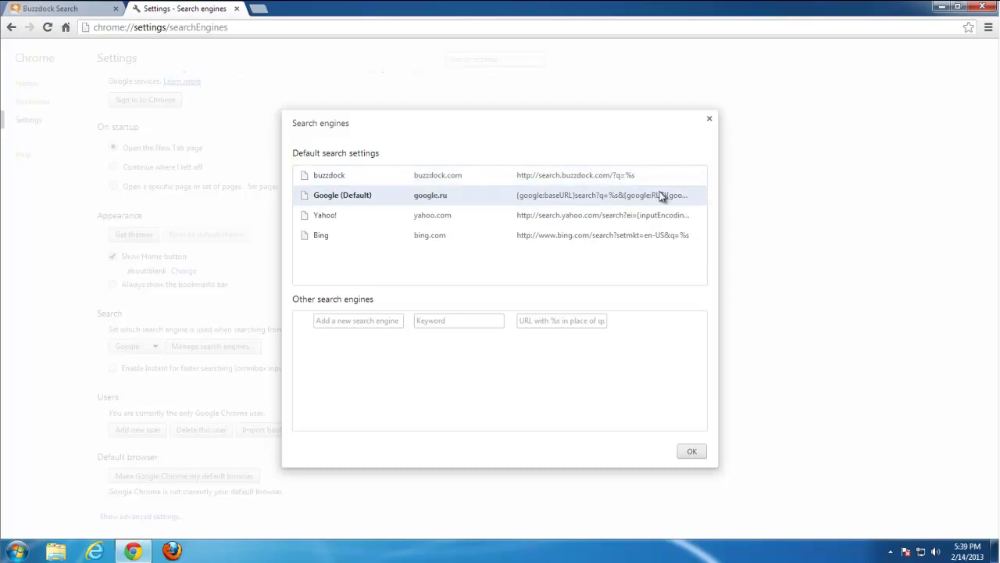
pyautogui.click(701, 179)
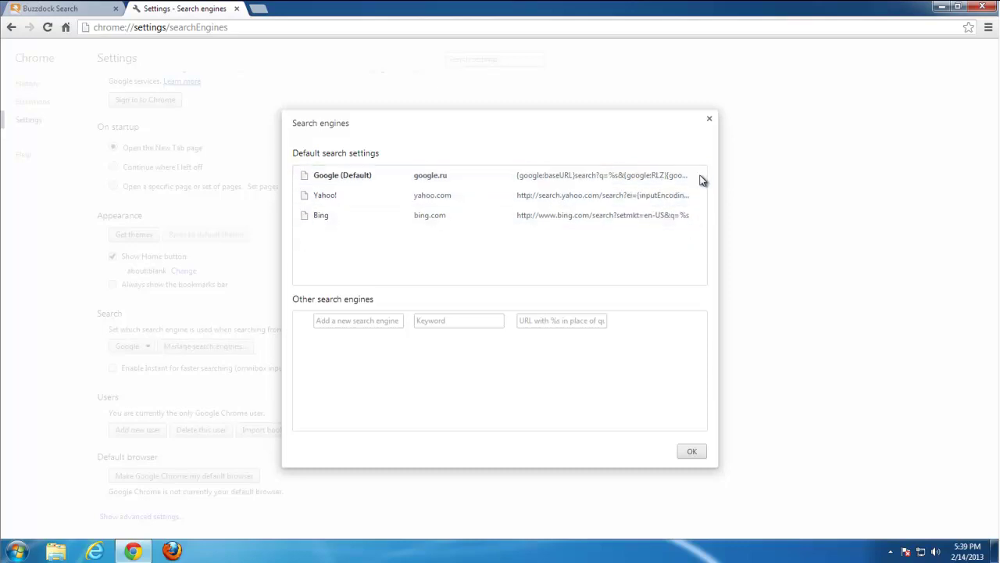
pyautogui.click(694, 452)
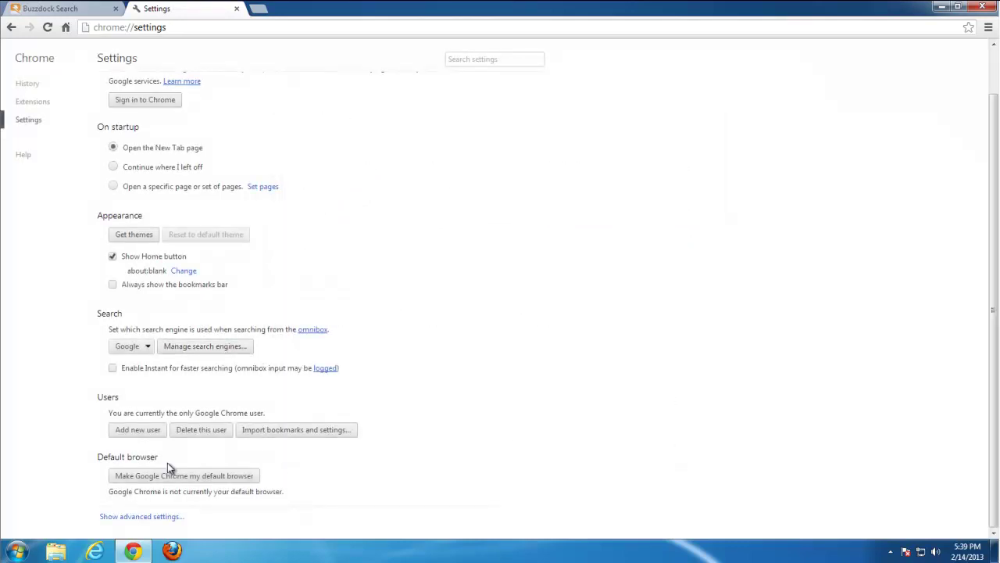
# Clear Chrome's browsing data from the beginning of time, including data from hosted apps, through the advanced privacy settings.
pyautogui.click(139, 516)
pyautogui.scroll(-3, 301, 373)
pyautogui.click(225, 284)
pyautogui.click(507, 209)
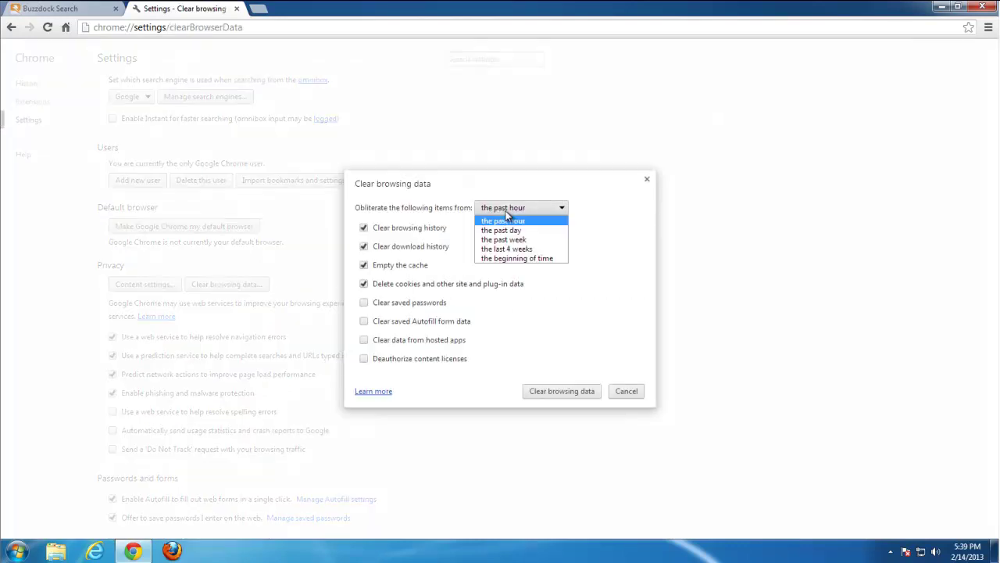
pyautogui.click(512, 258)
pyautogui.click(363, 340)
pyautogui.click(590, 397)
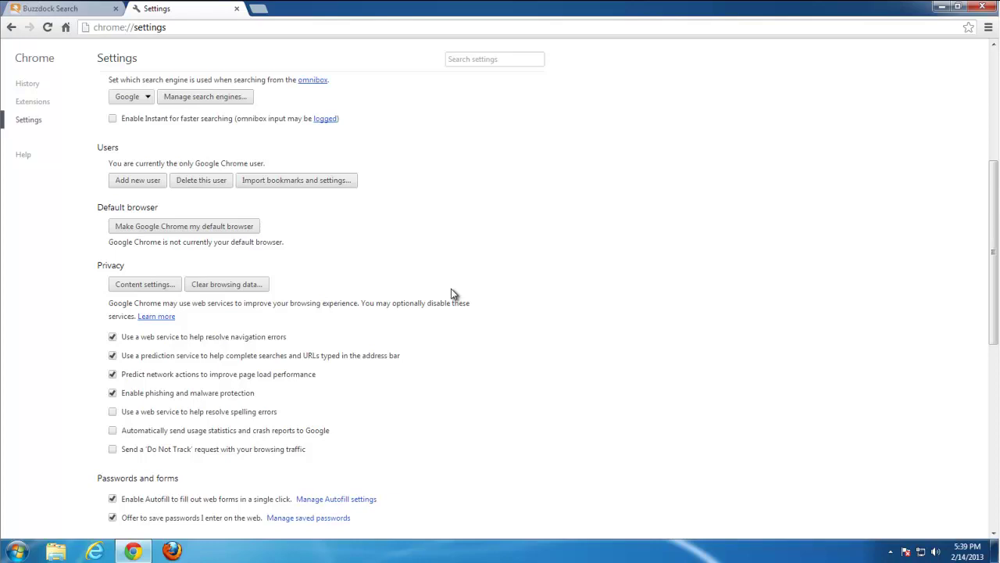
# Close the settings and restart Chrome twice, checking the page shown at startup and in a new tab.
pyautogui.scroll(-3, 352, 221)
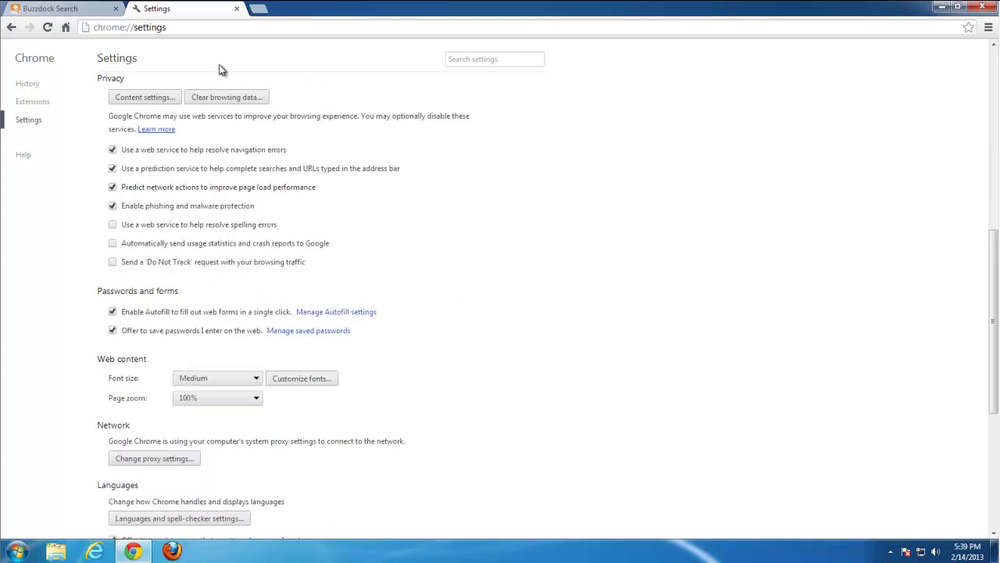
pyautogui.click(239, 9)
pyautogui.click(982, 7)
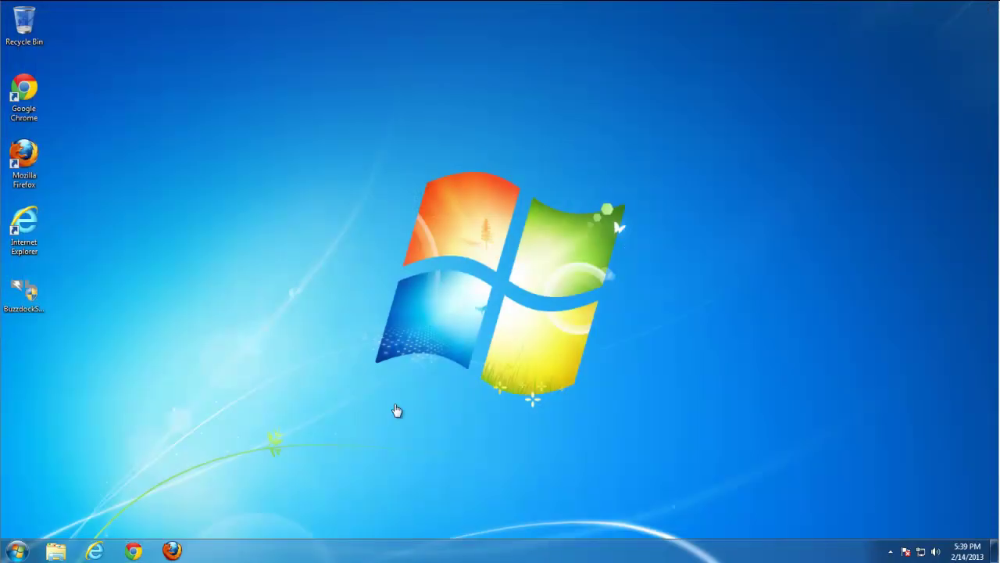
pyautogui.click(132, 551)
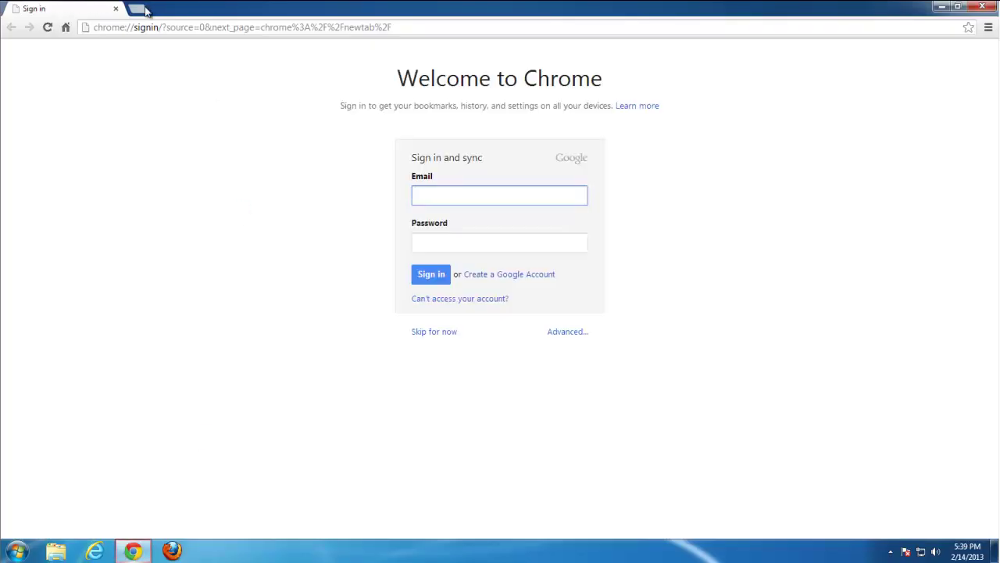
pyautogui.click(139, 11)
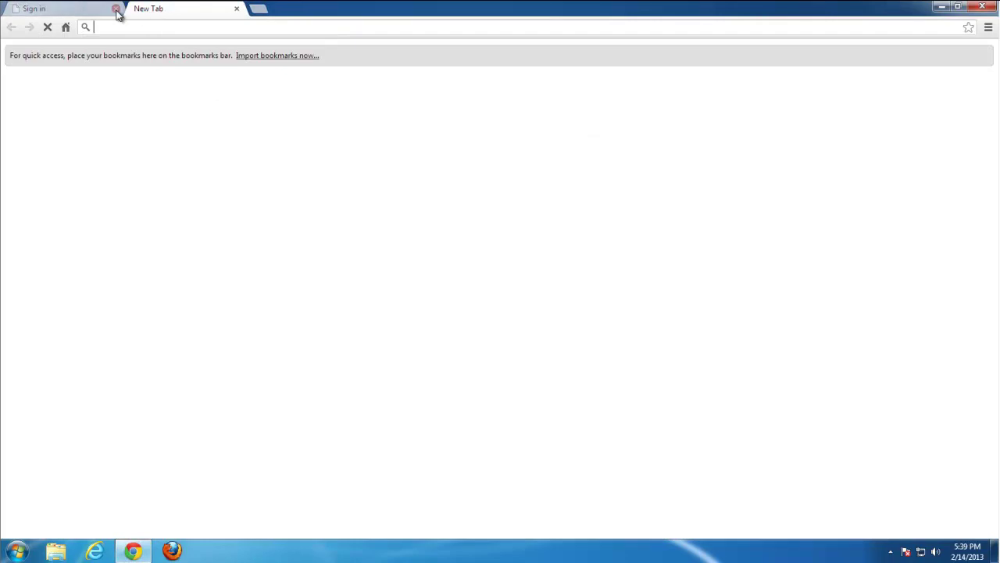
pyautogui.click(116, 8)
pyautogui.click(116, 9)
pyautogui.click(133, 552)
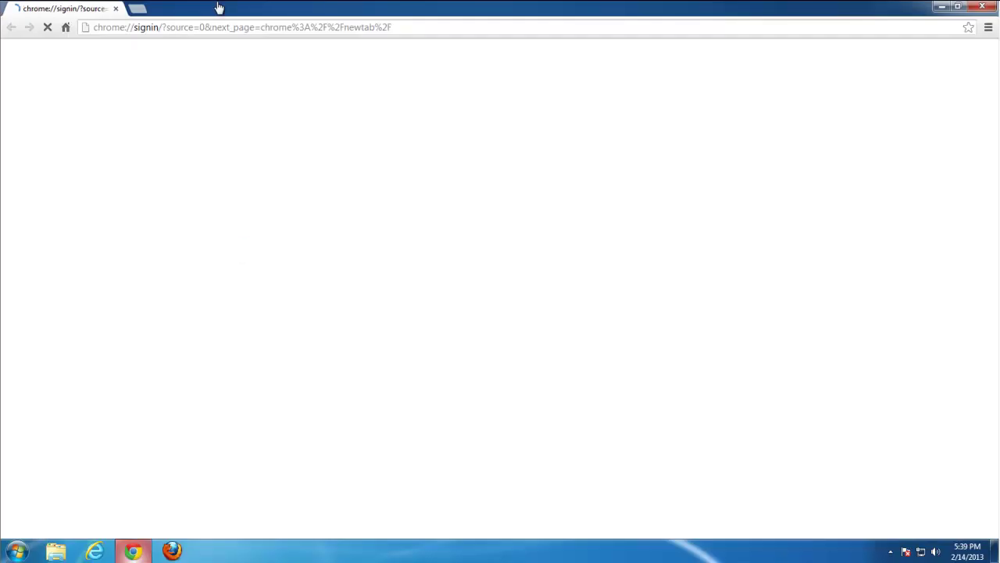
# Search for 123 from a new Chrome tab to check the default search engine, and close Chrome.
pyautogui.click(139, 10)
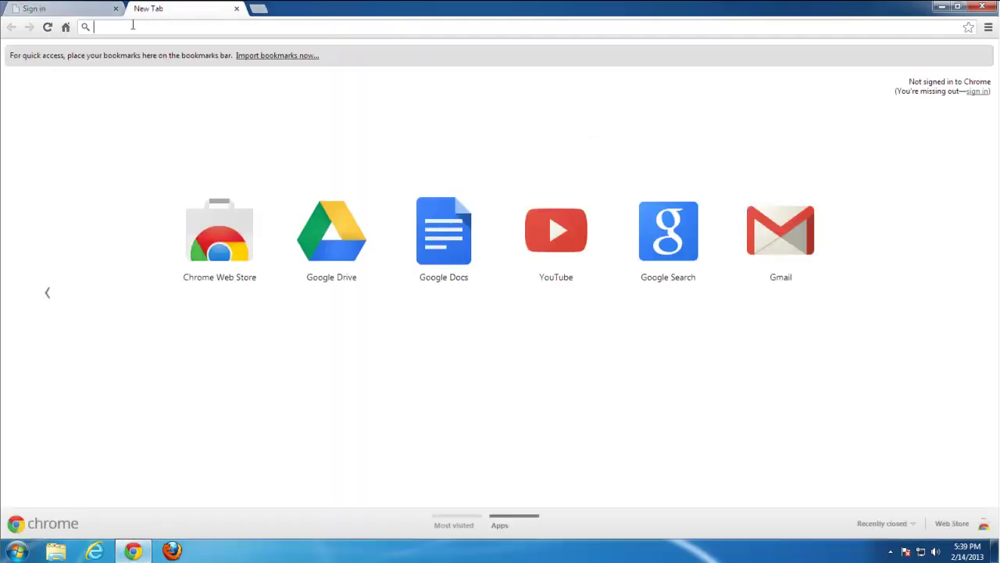
pyautogui.write('123')
pyautogui.press('Return')
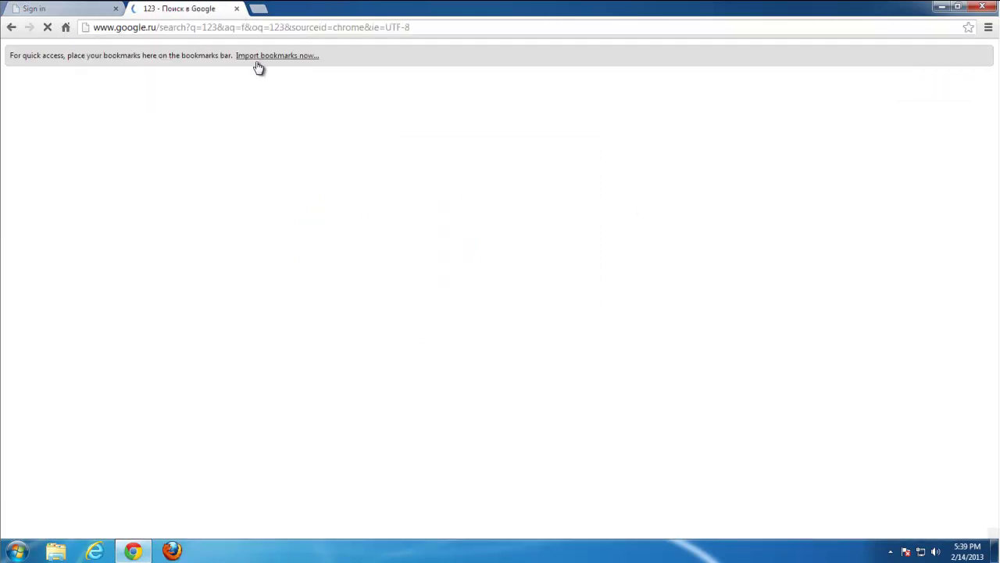
pyautogui.click(982, 6)
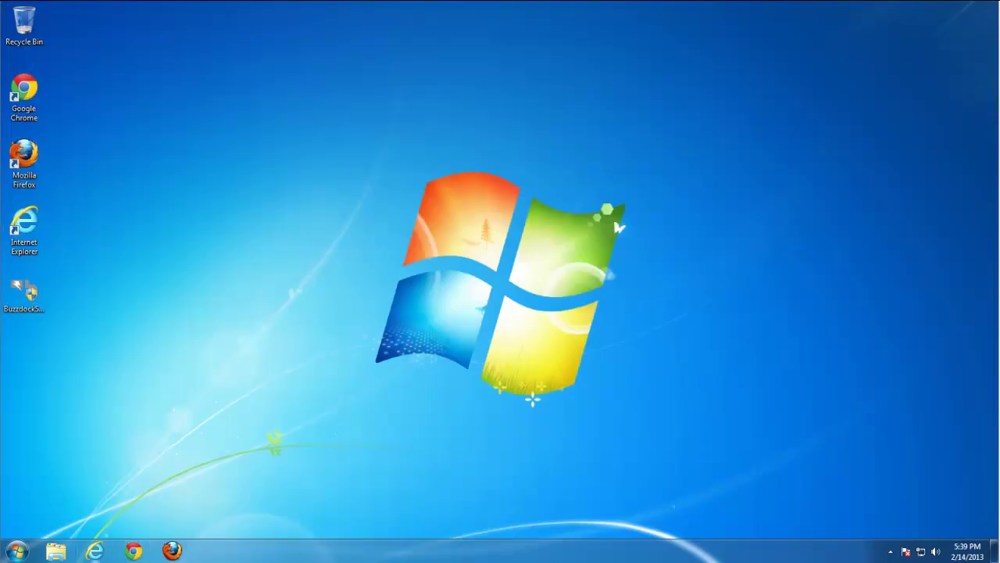
# Switch to Firefox and check the add-on manager's extensions, plugins and appearance entries for Buzzdock, closing the manager at the end.
pyautogui.click(173, 551)
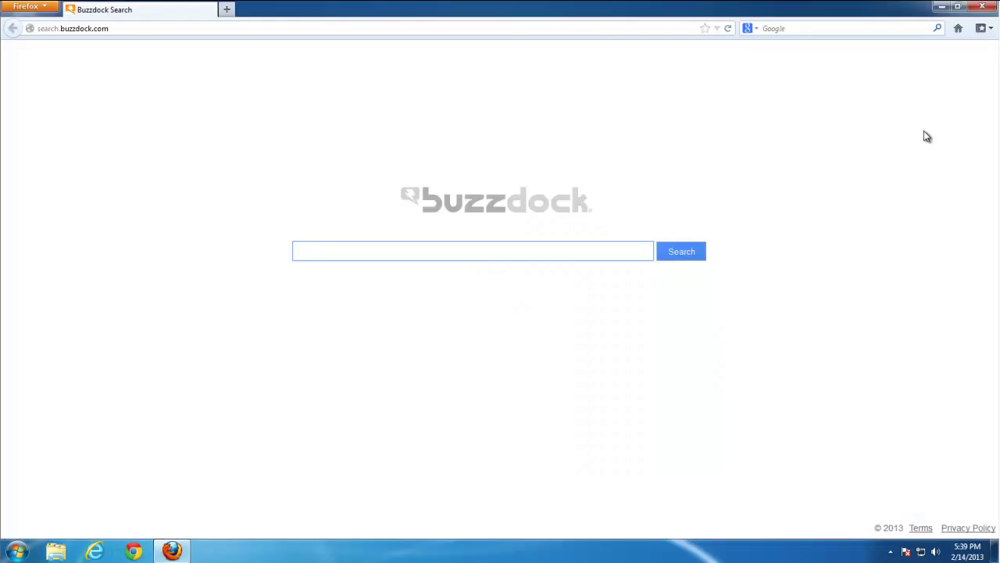
pyautogui.click(29, 7)
pyautogui.click(148, 69)
pyautogui.click(67, 125)
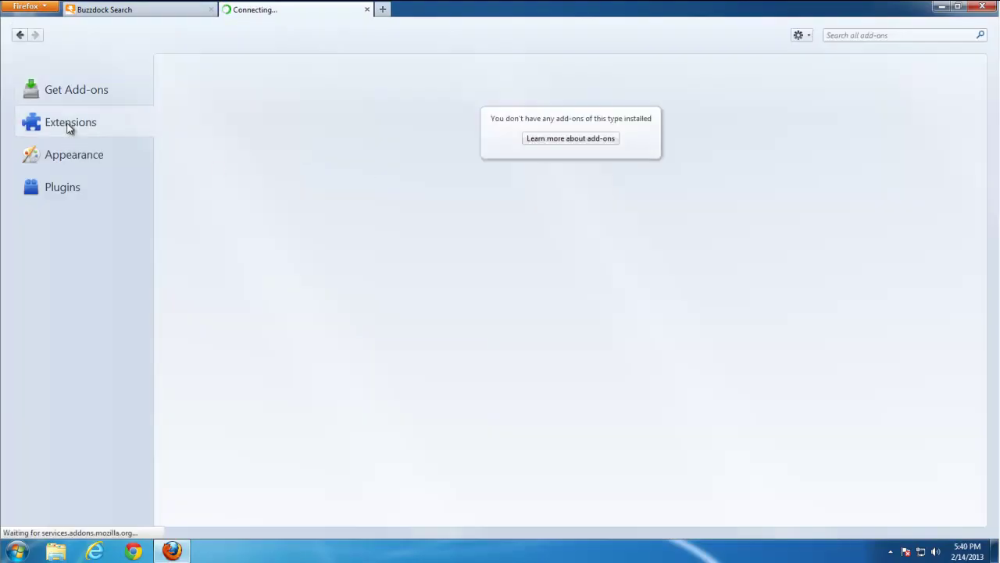
pyautogui.click(76, 183)
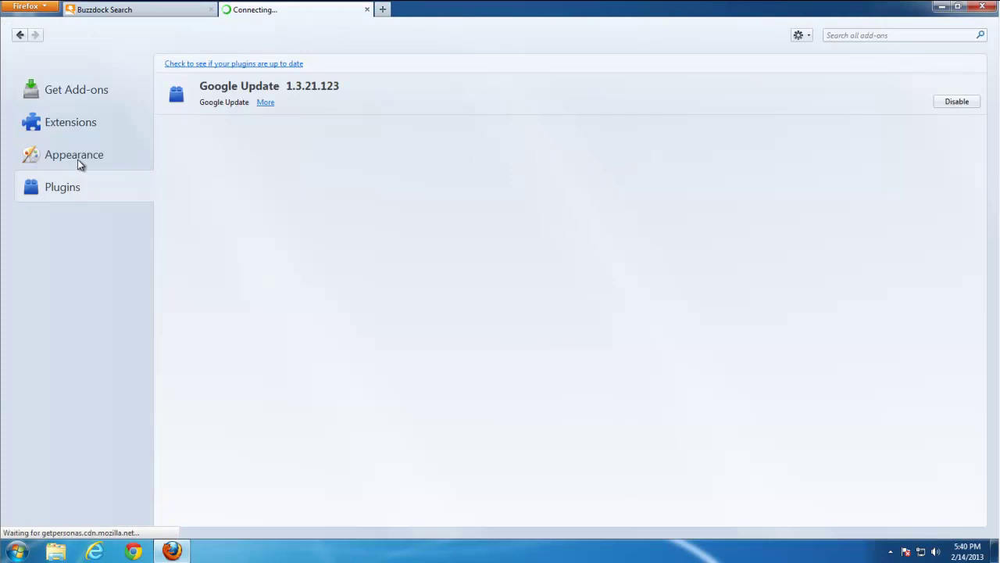
pyautogui.click(78, 159)
pyautogui.click(364, 9)
# Remove eBay and Amazon.com from Firefox's list of installed search engines and save the list.
pyautogui.click(750, 29)
pyautogui.click(771, 143)
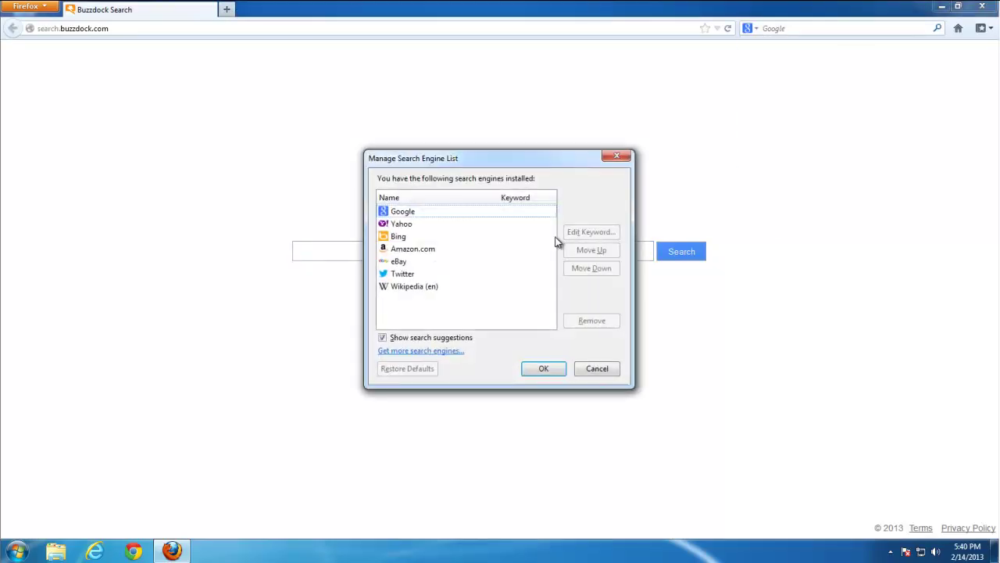
pyautogui.click(402, 261)
pyautogui.click(590, 321)
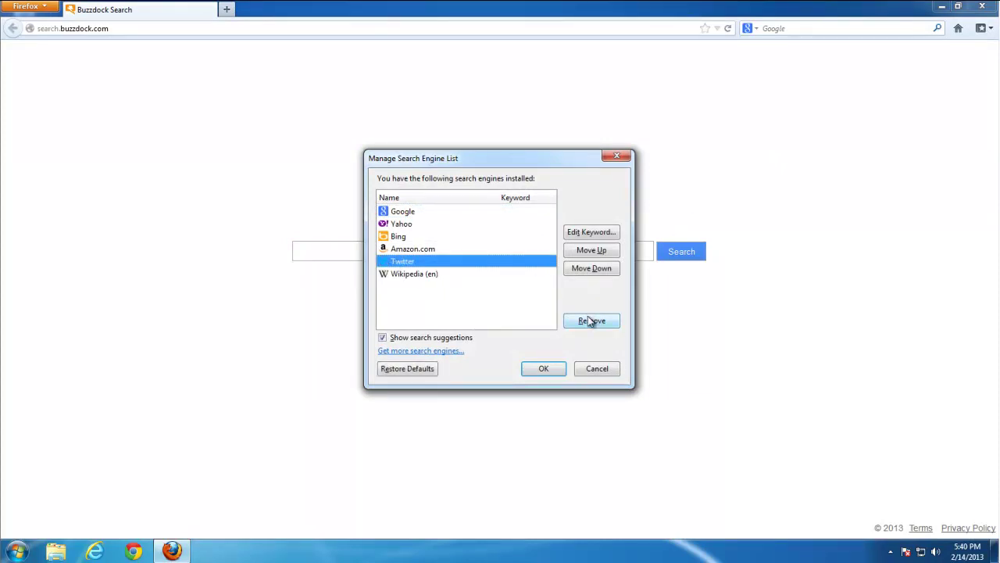
pyautogui.click(429, 249)
pyautogui.click(591, 320)
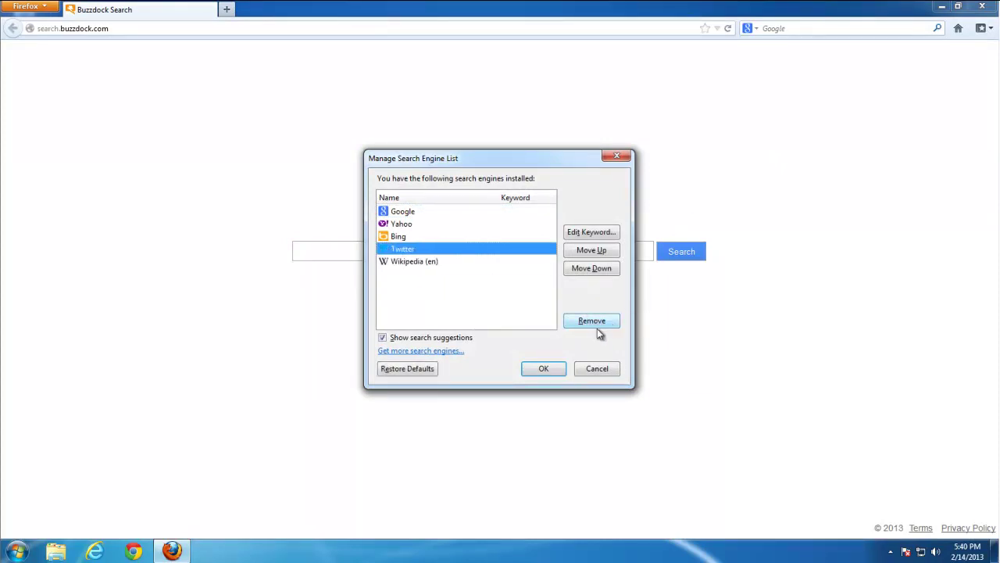
pyautogui.click(543, 368)
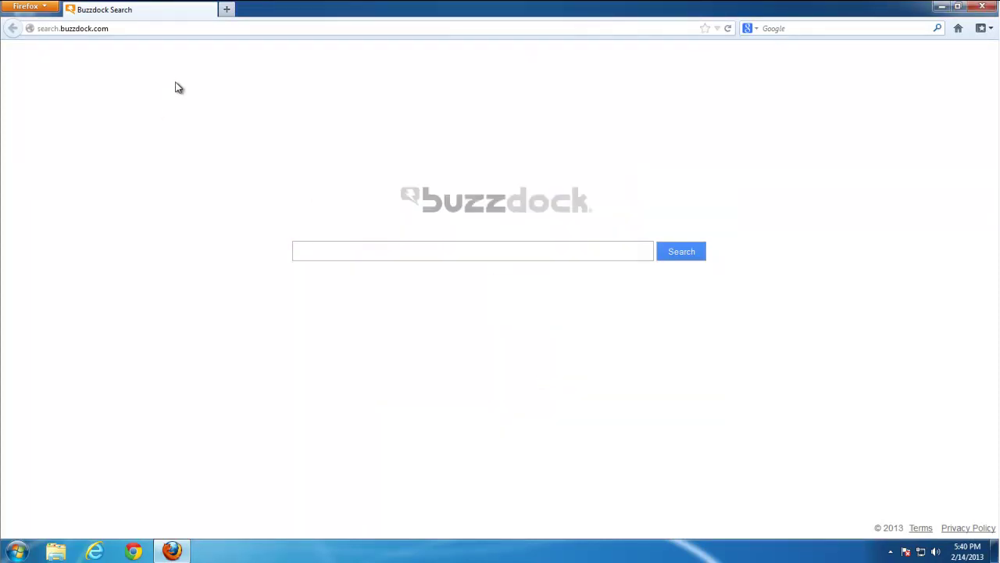
# Restore Firefox's home page to its default in the general options and save the change.
pyautogui.click(31, 7)
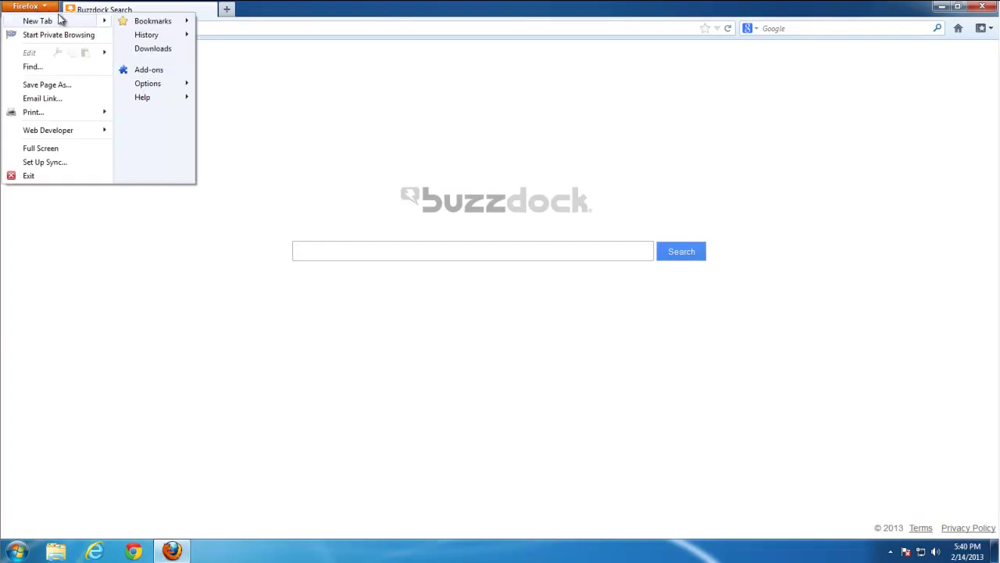
pyautogui.moveTo(186, 83)
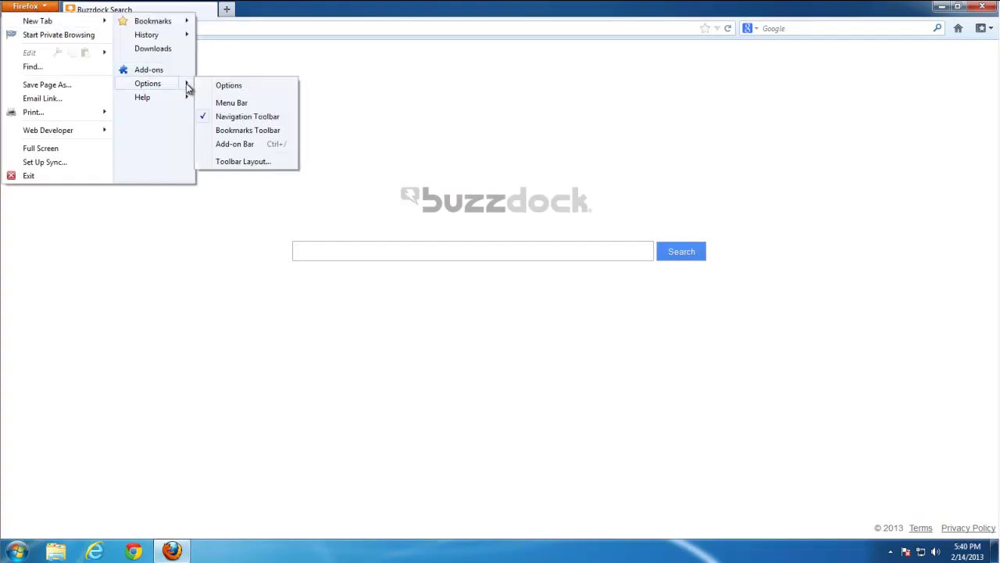
pyautogui.click(229, 86)
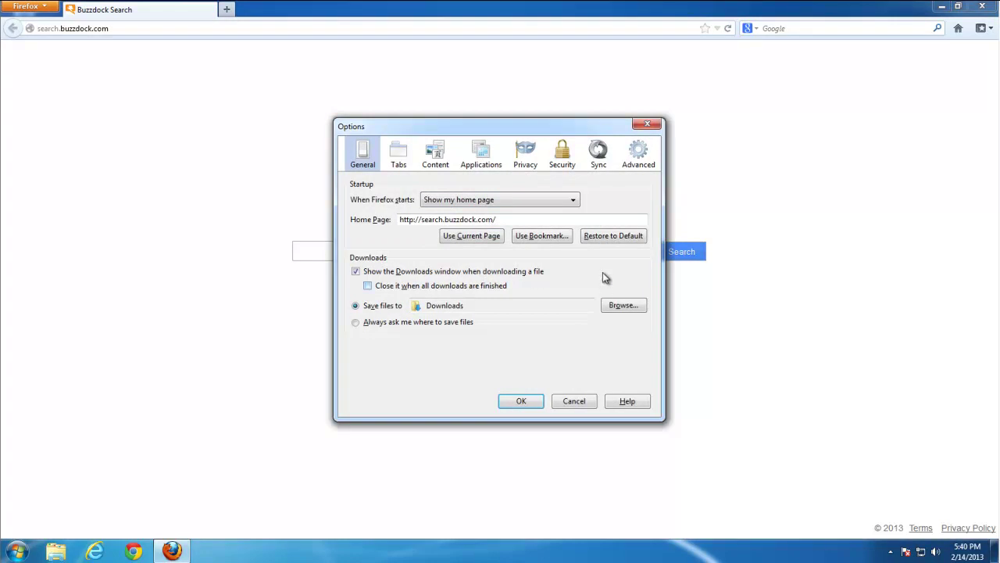
pyautogui.click(601, 236)
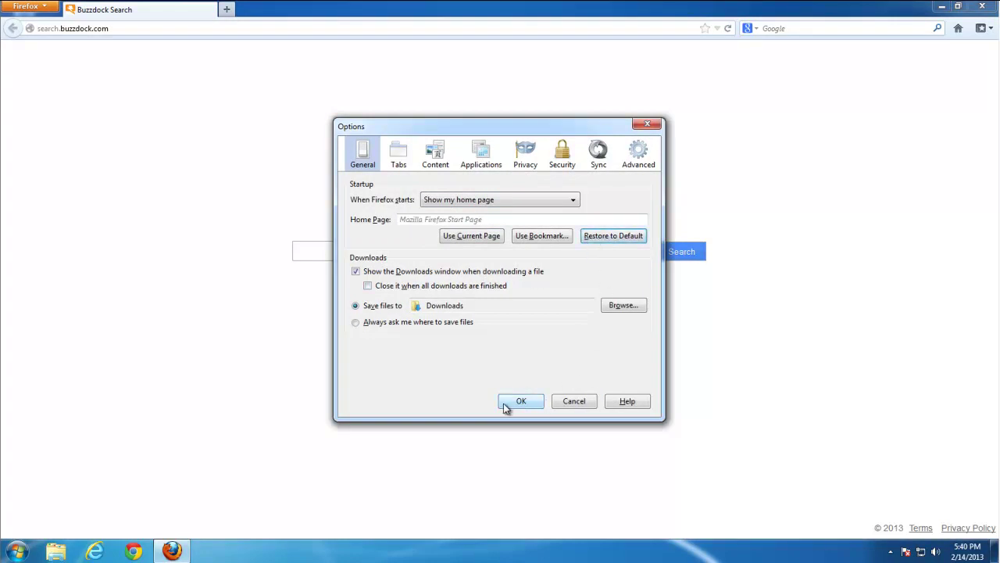
pyautogui.click(508, 404)
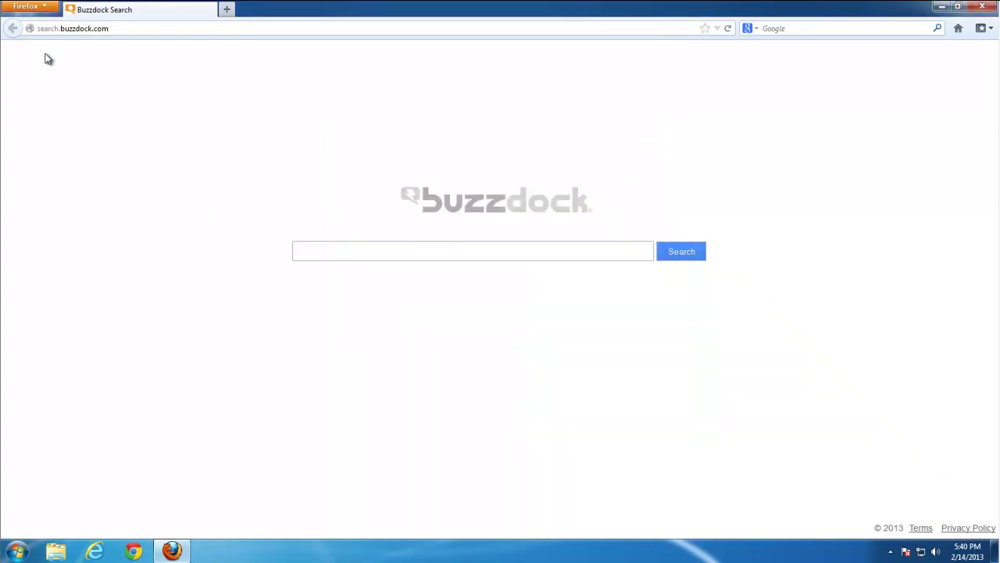
# Open Firefox's about:config page and accept the warranty warning.
pyautogui.click(89, 29)
pyautogui.write('about')
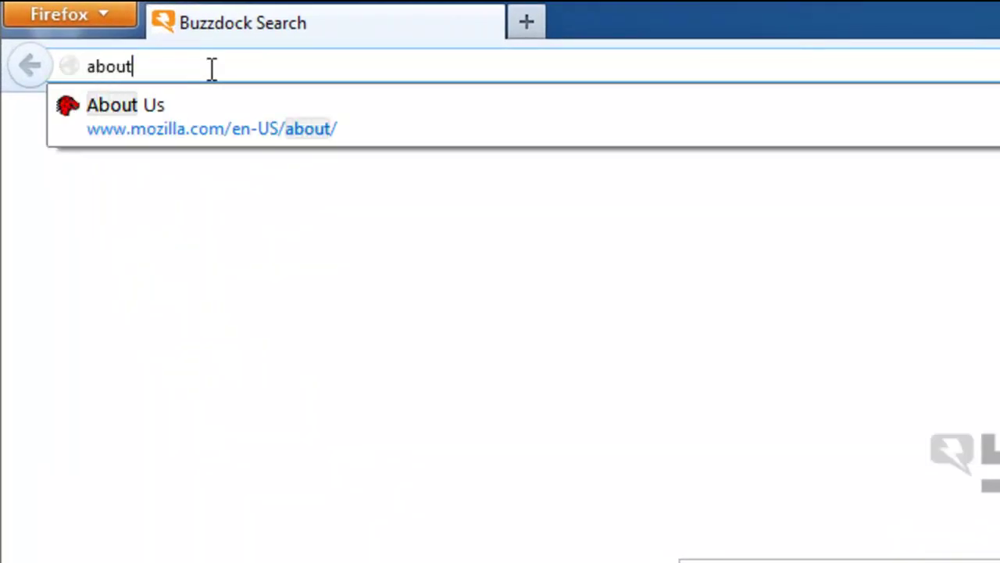
pyautogui.write(':config')
pyautogui.press('Return')
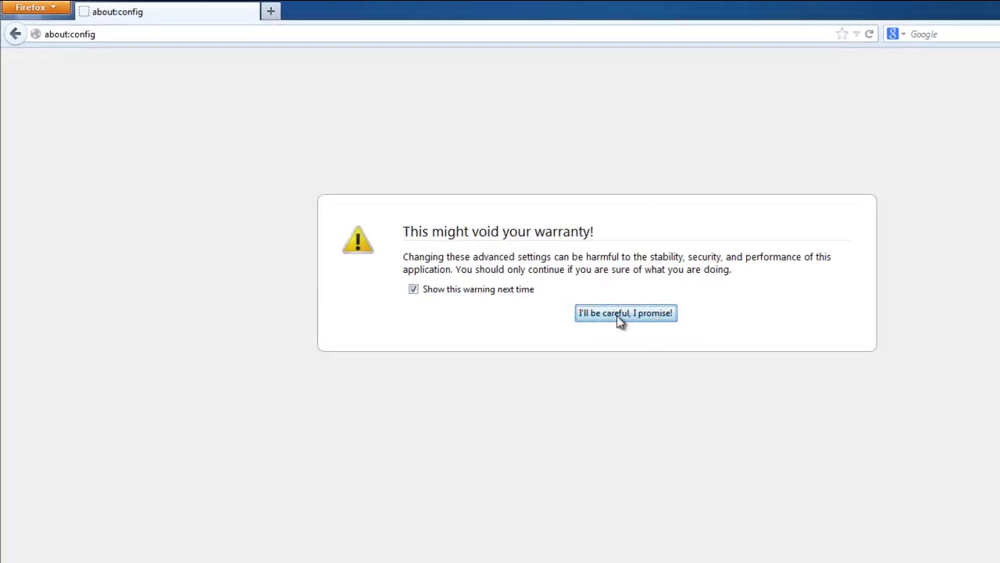
pyautogui.click(883, 441)
# Filter the preferences for buzz and reset the keyword.URL preference that points to Buzzdock.
pyautogui.click(90, 61)
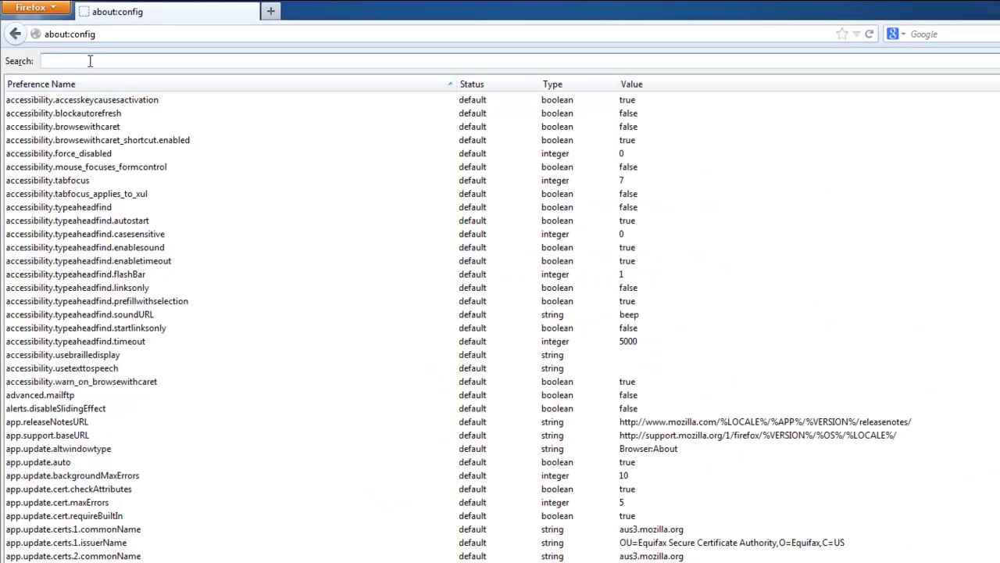
pyautogui.write('buzz')
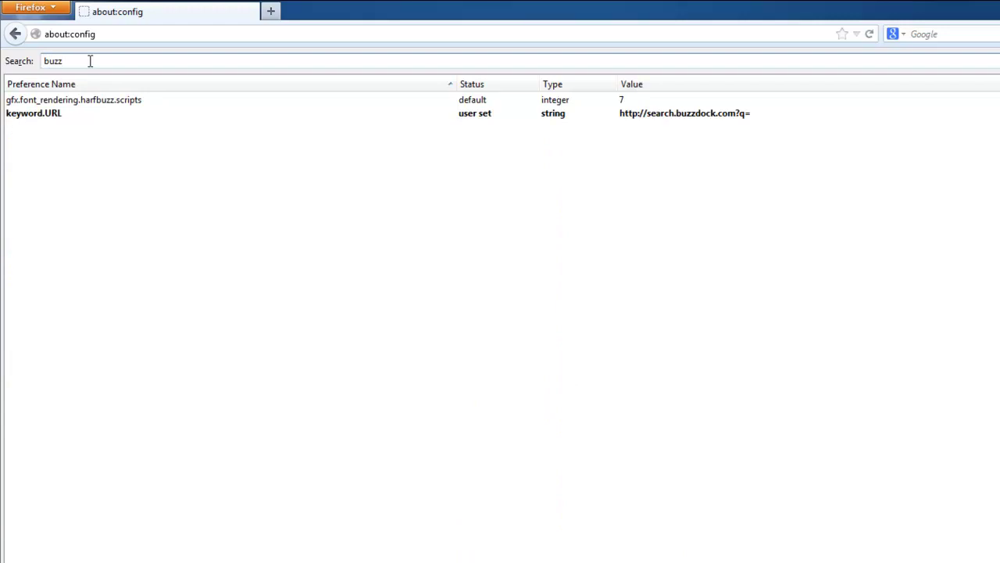
pyautogui.rightClick(35, 115)
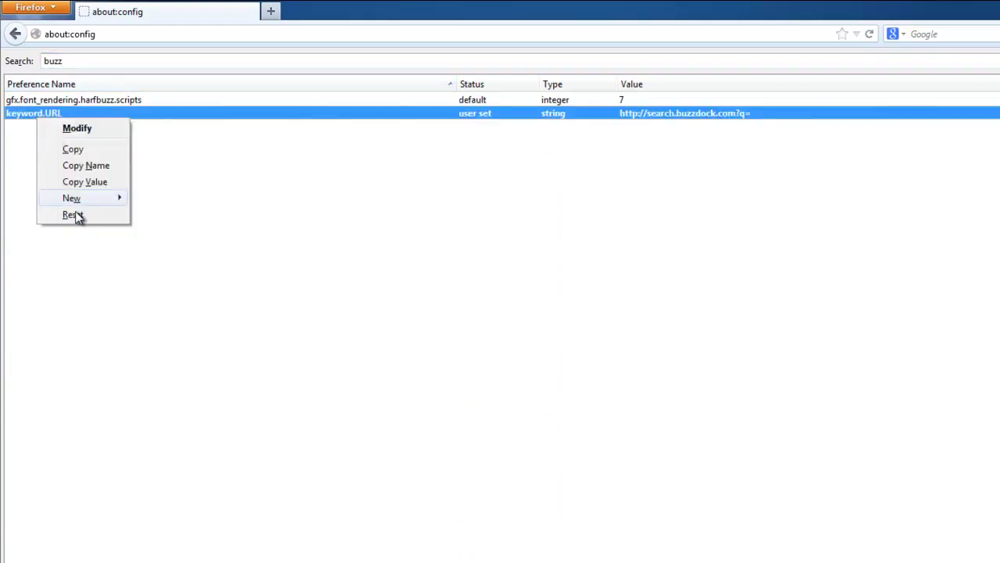
pyautogui.click(73, 215)
# Check the preferences for remaining Buzzdock entries by filtering for buzzdock, search and url, and close Firefox.
pyautogui.click(76, 61)
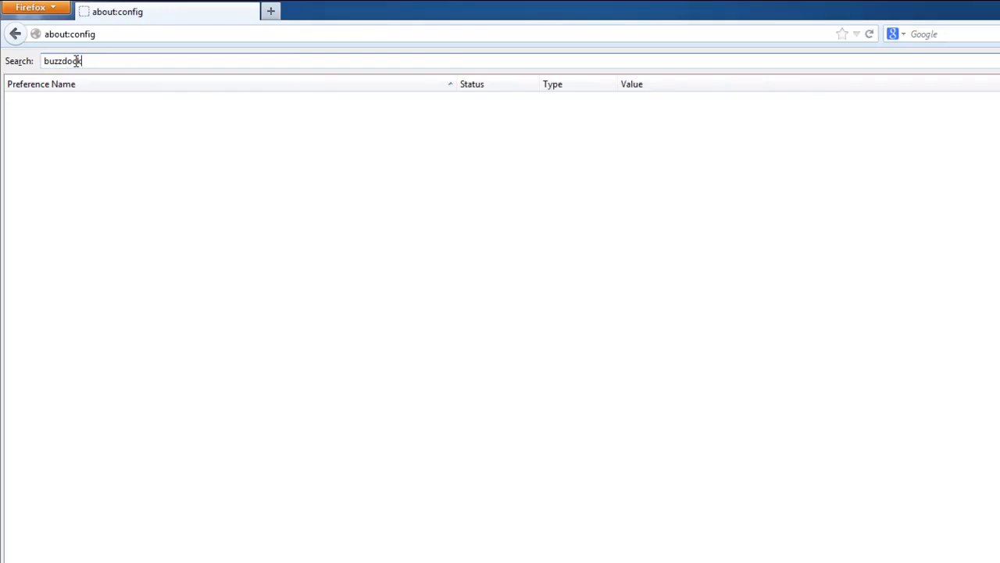
pyautogui.write('search')
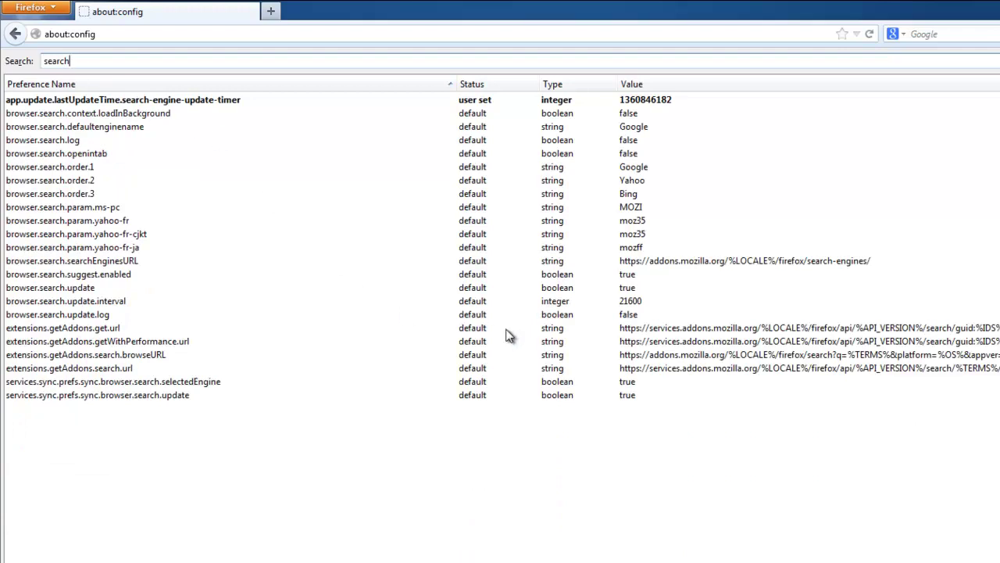
pyautogui.moveTo(113, 60); pyautogui.dragTo(3, 58)
pyautogui.click(75, 60)
pyautogui.write('url')
pyautogui.scroll(-10, 368, 348)
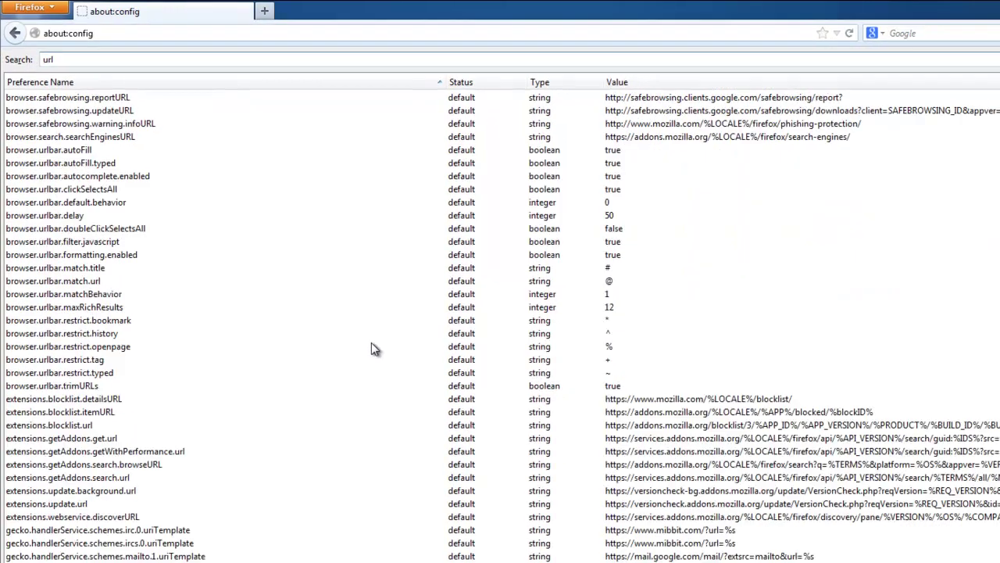
pyautogui.scroll(-2, 330, 302)
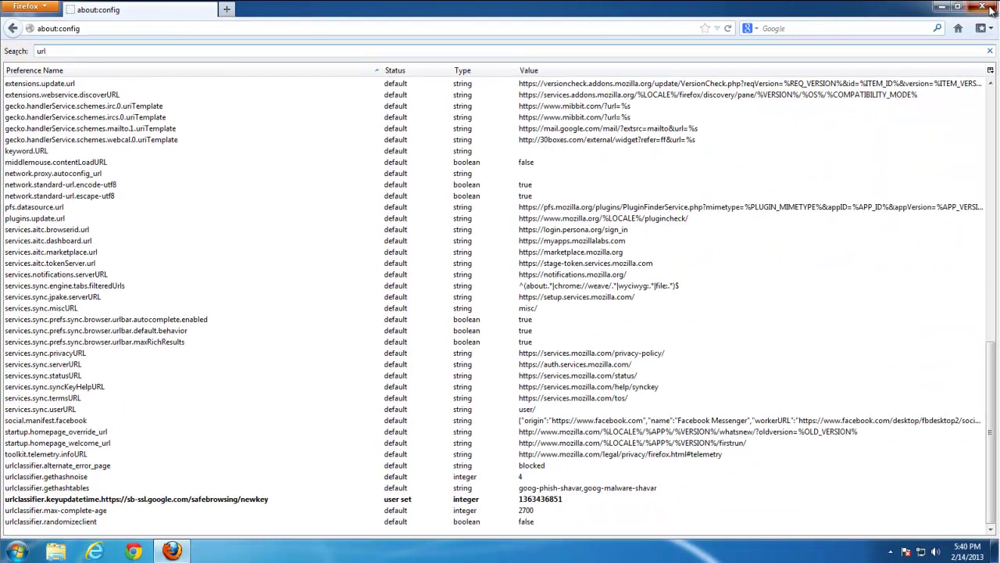
pyautogui.click(990, 8)
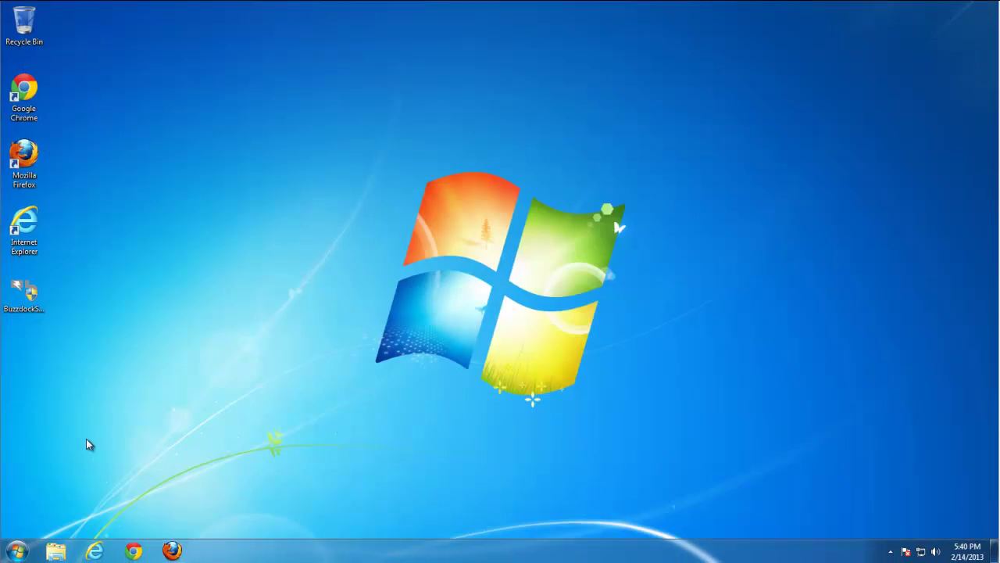
# Launch the Registry Editor with regedit, allow it to make changes, and shift its window slightly upward.
pyautogui.click(35, 537)
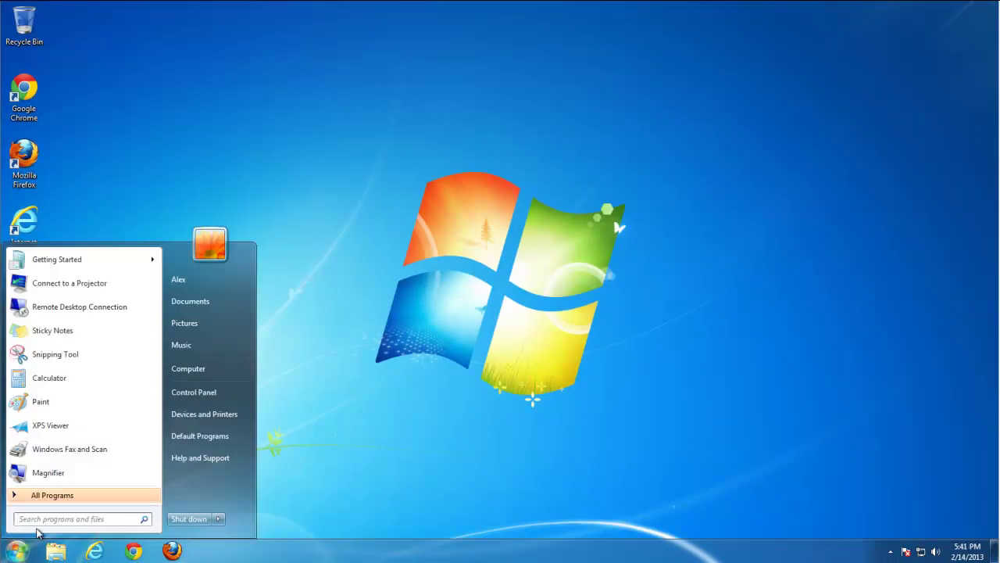
pyautogui.write('regedit')
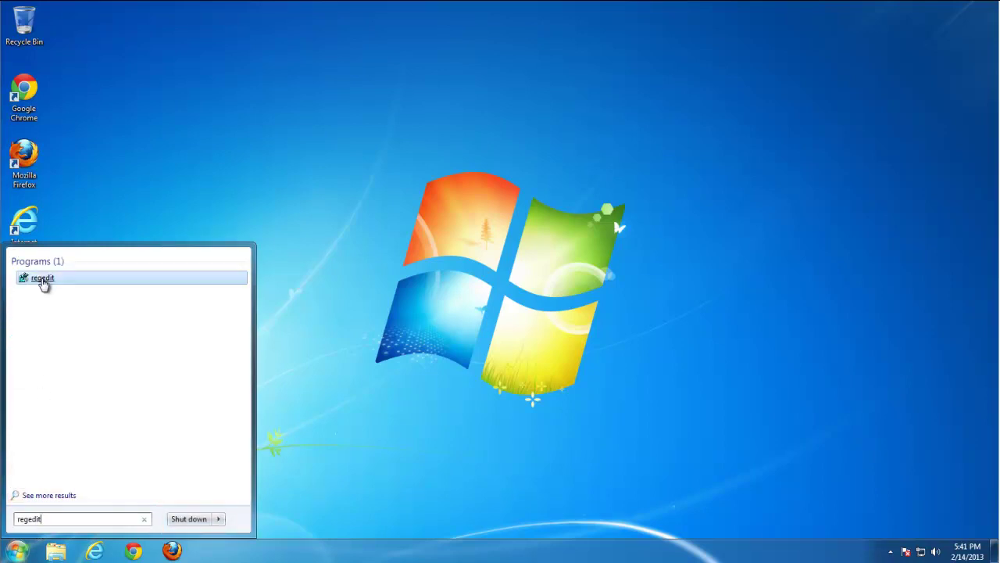
pyautogui.moveTo(42, 289); pyautogui.dragTo(26, 291)
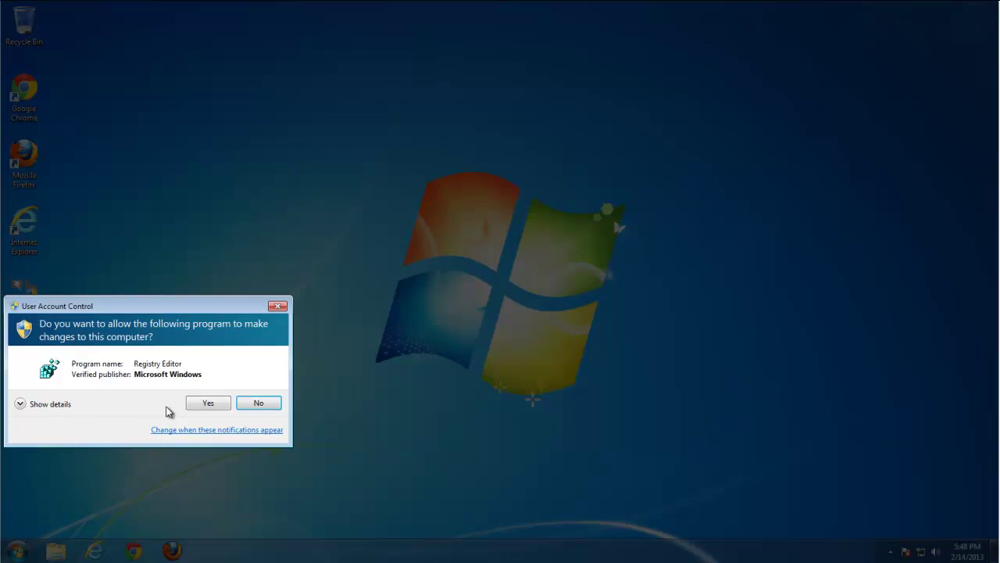
pyautogui.click(193, 406)
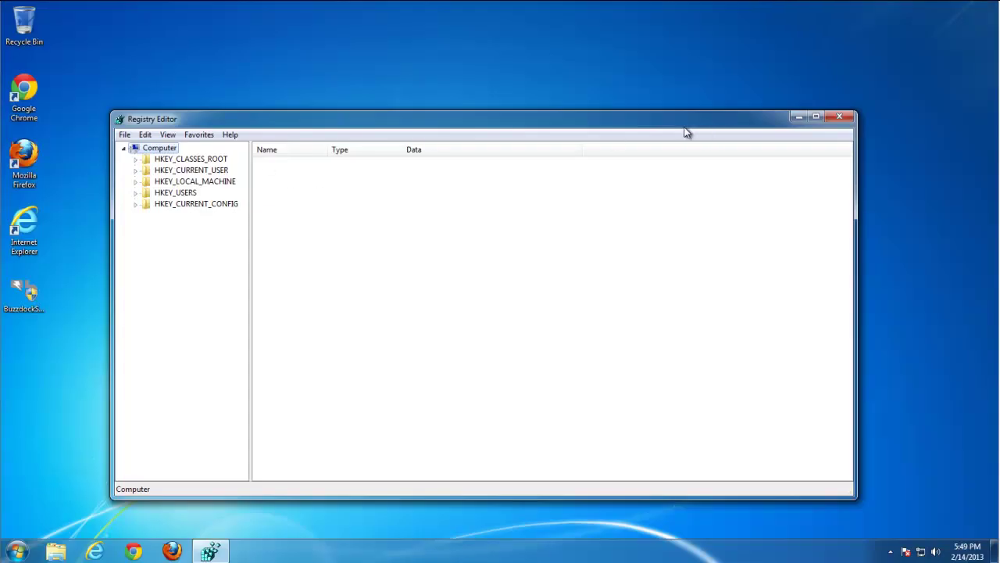
pyautogui.moveTo(653, 125); pyautogui.dragTo(661, 97)
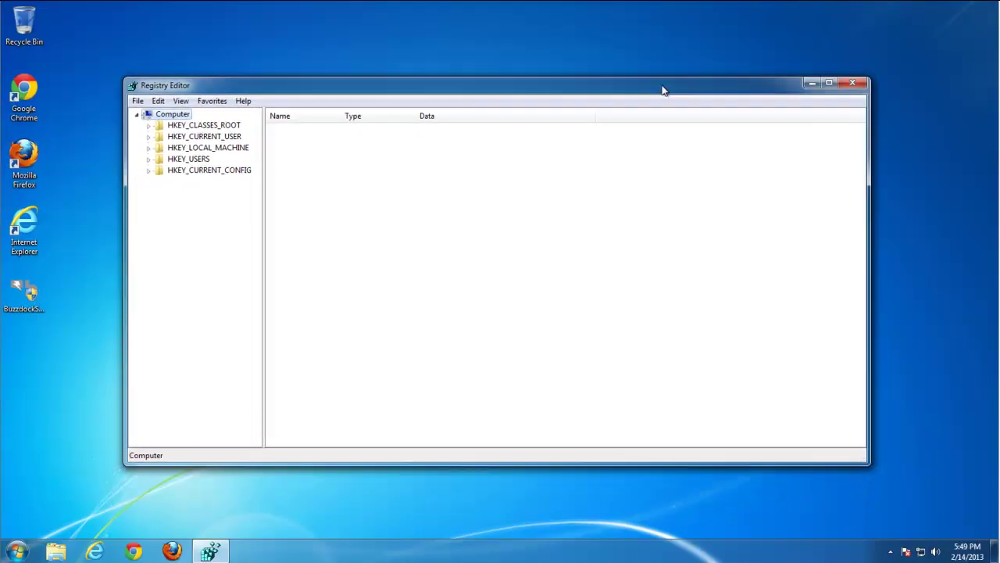
# Search the registry's keys, values and data for buzzdock.
pyautogui.click(137, 89)
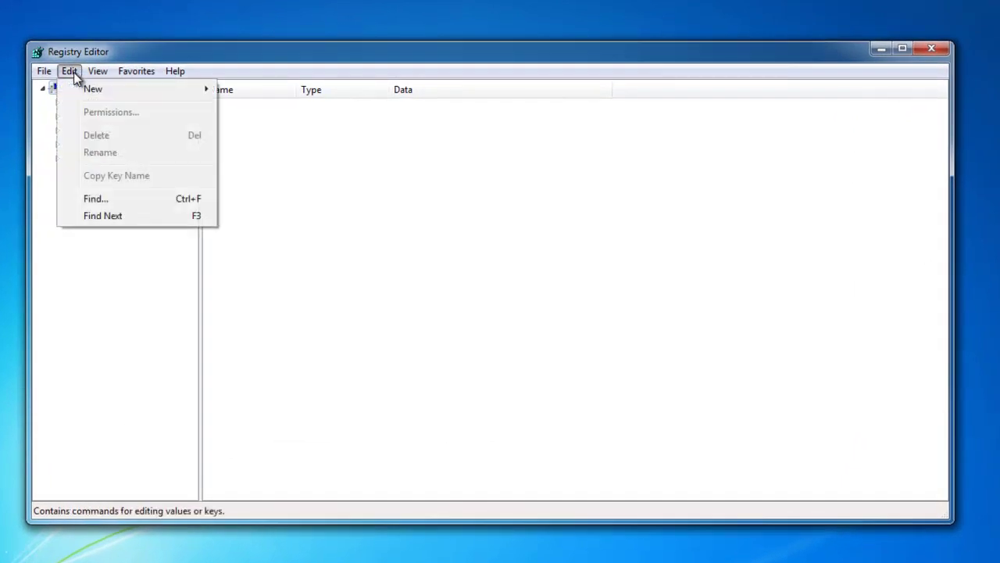
pyautogui.click(102, 196)
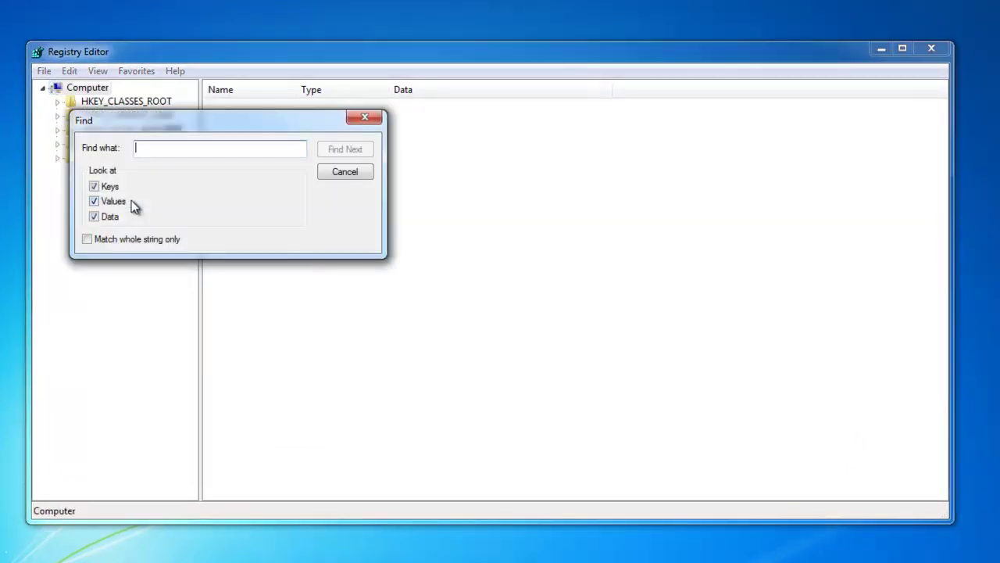
pyautogui.write('buzzdock')
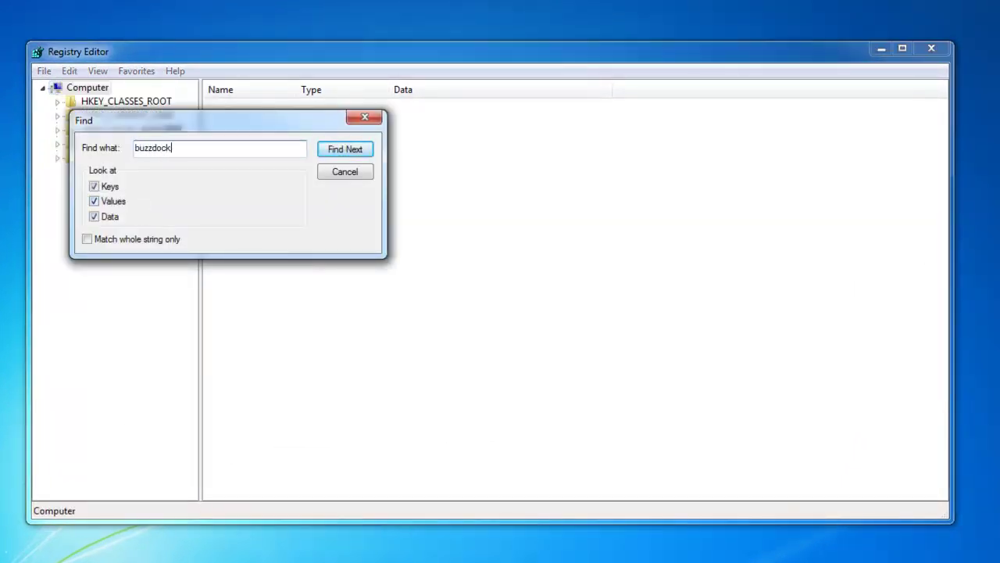
pyautogui.click(356, 152)
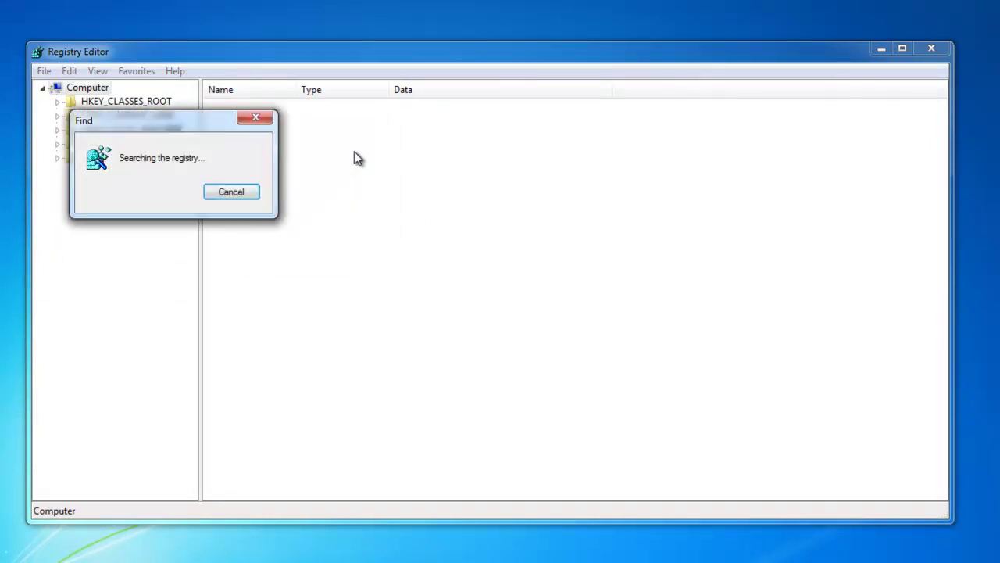
pyautogui.moveTo(197, 125); pyautogui.dragTo(510, 254)
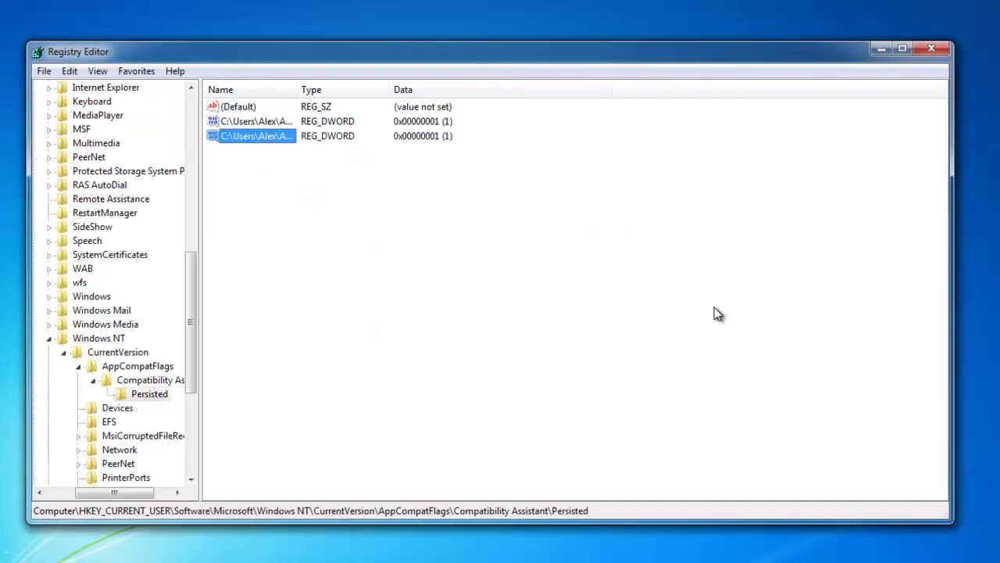
# Widen the value name column and delete the 7zS33CC.tmp setup.exe and BuzzdockSetup-0A90.exe values from the Persisted key.
pyautogui.moveTo(283, 88); pyautogui.dragTo(616, 109)
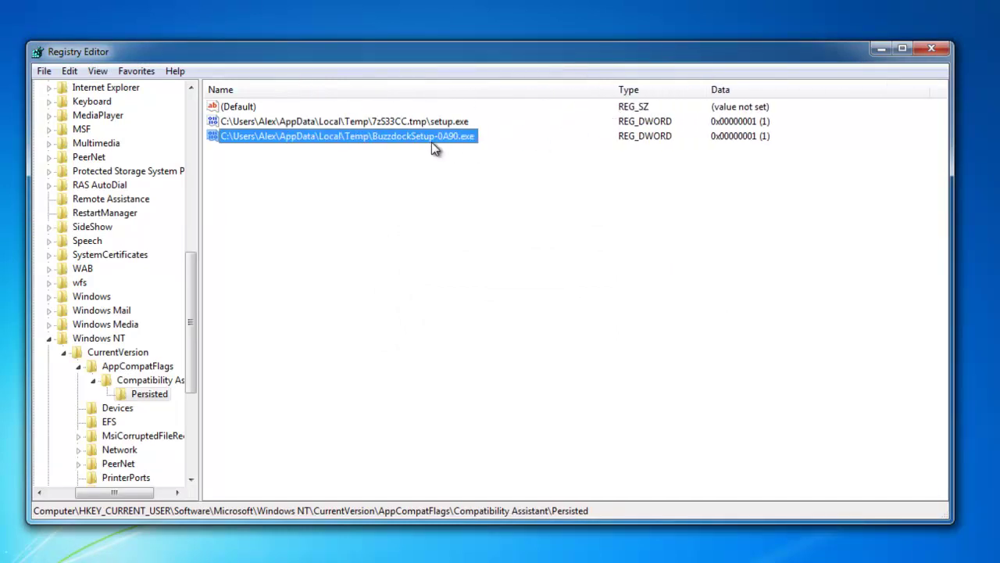
pyautogui.click(359, 122)
pyautogui.press('Delete')
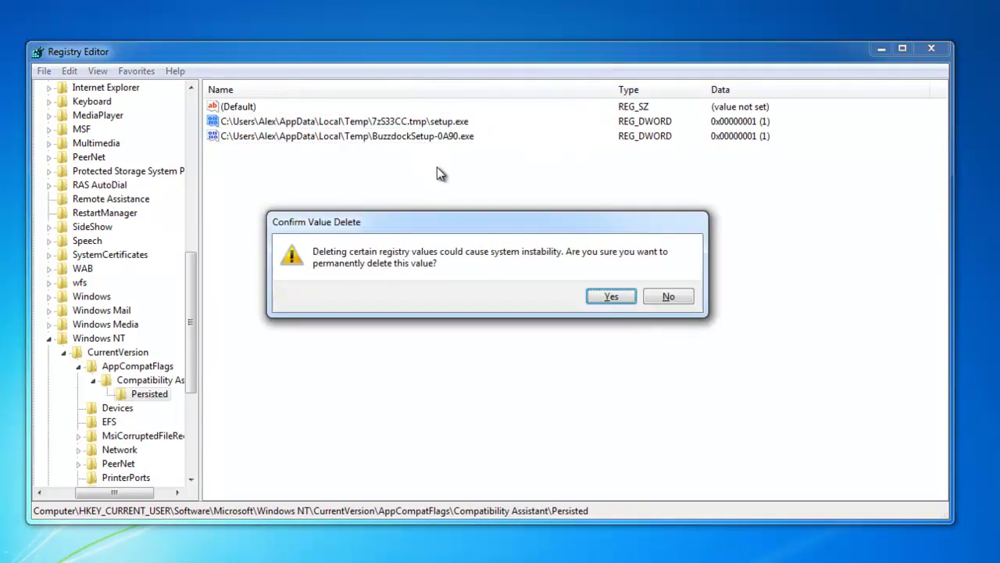
pyautogui.press('Return')
pyautogui.click(403, 124)
pyautogui.press('Delete')
pyautogui.press('Return')
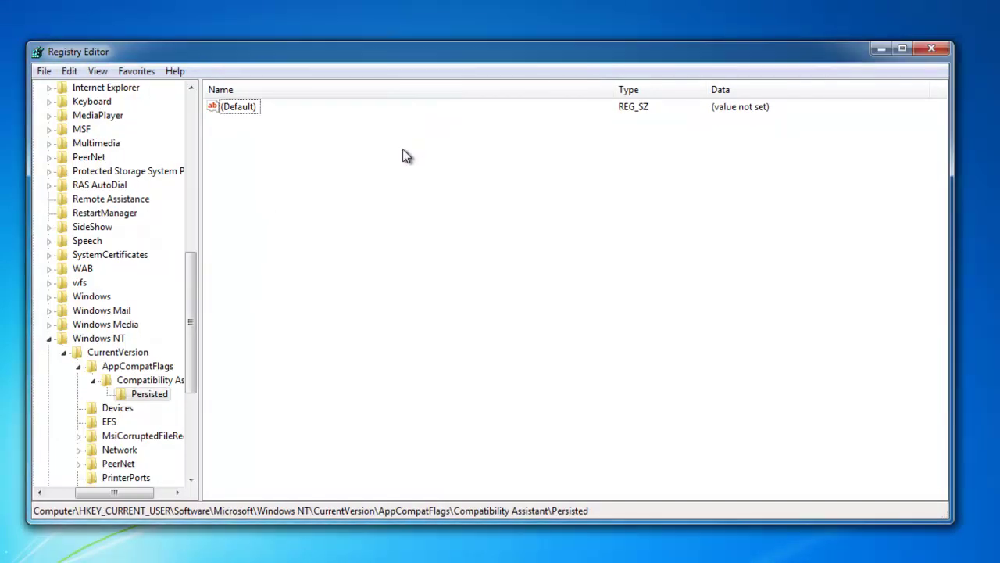
# Find the next Buzzdock matches, delete the BuzzdockSetup-0A90_RASAPI32 and BuzzdockSetup-0A90_RASMANCS keys under Tracing, and continue the search.
pyautogui.press('F3')
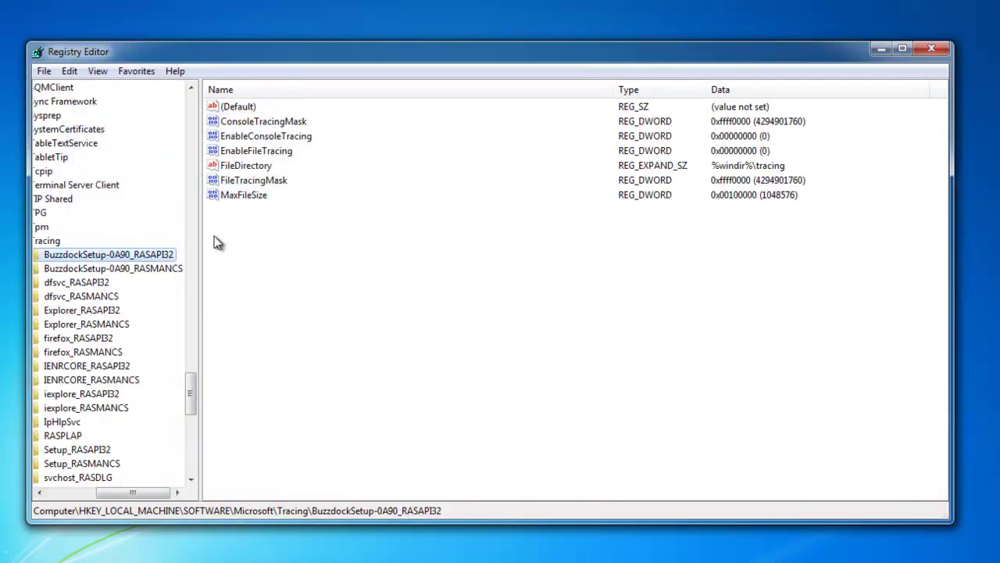
pyautogui.press('Delete')
pyautogui.press('Return')
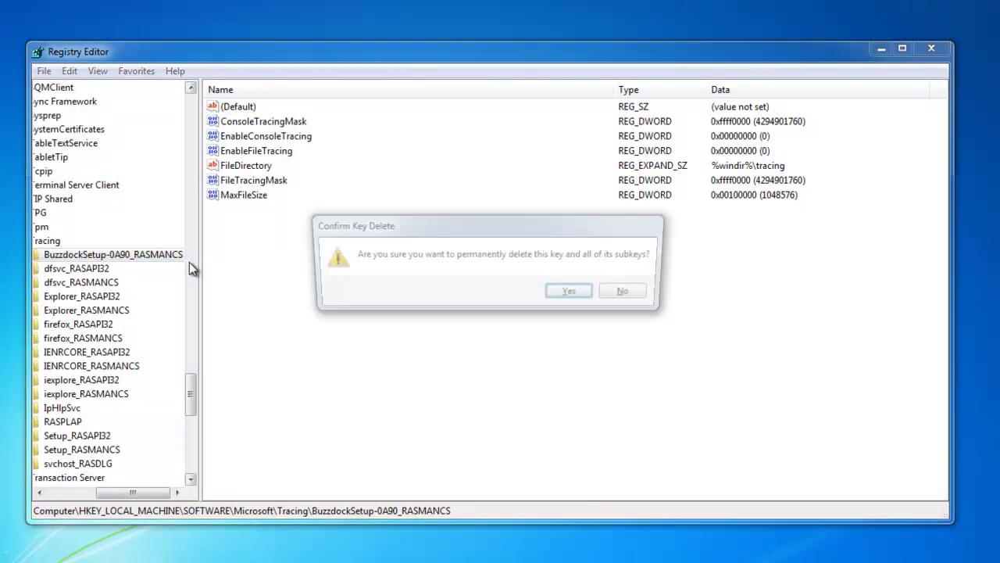
pyautogui.press('Delete')
pyautogui.press('Return')
pyautogui.press('F3')
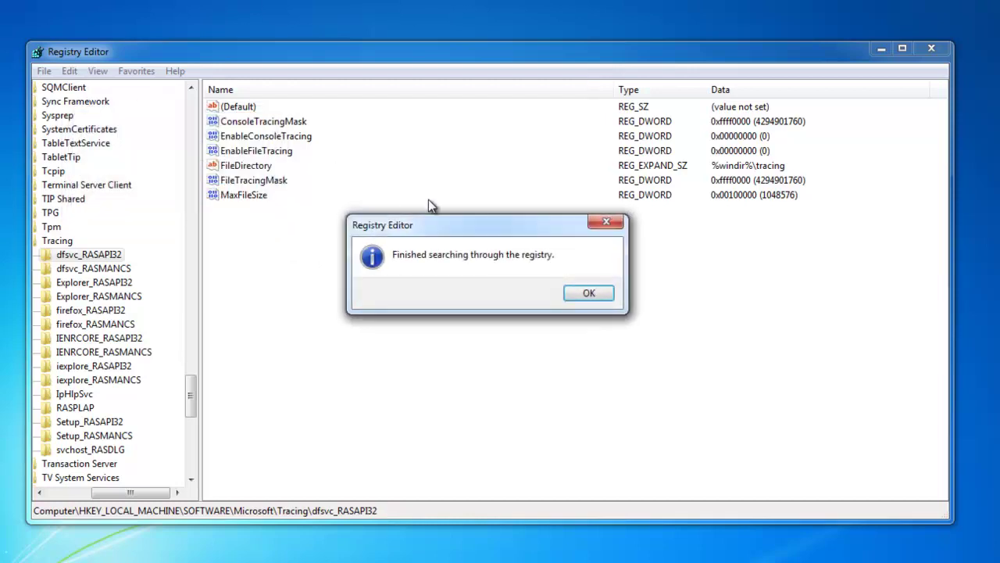
# Dismiss the finished-search notice and collapse the registry tree down to its root hives under Computer.
pyautogui.click(588, 293)
pyautogui.click(59, 492)
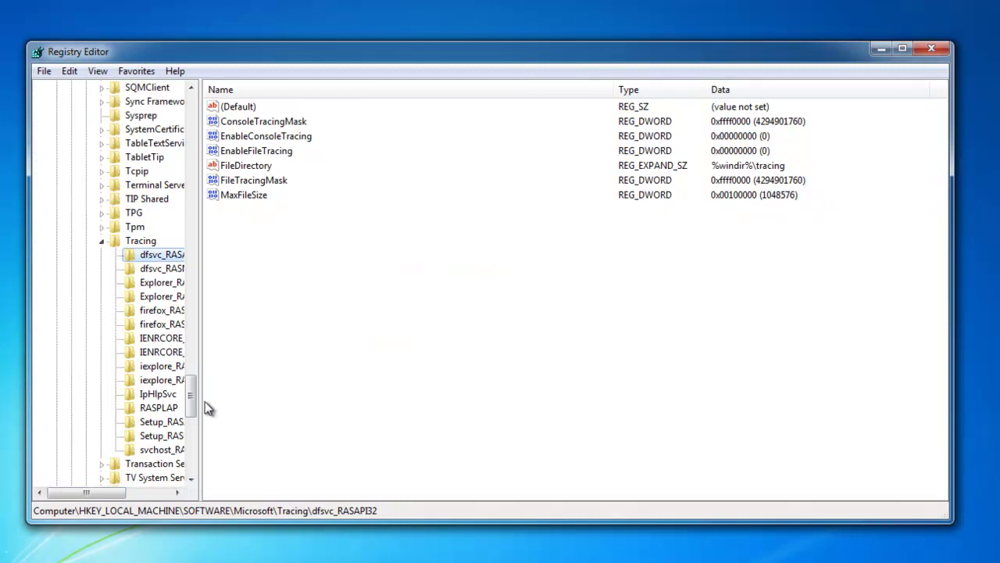
pyautogui.click(107, 241)
pyautogui.moveTo(191, 417); pyautogui.dragTo(85, 134)
pyautogui.click(58, 115)
pyautogui.click(59, 129)
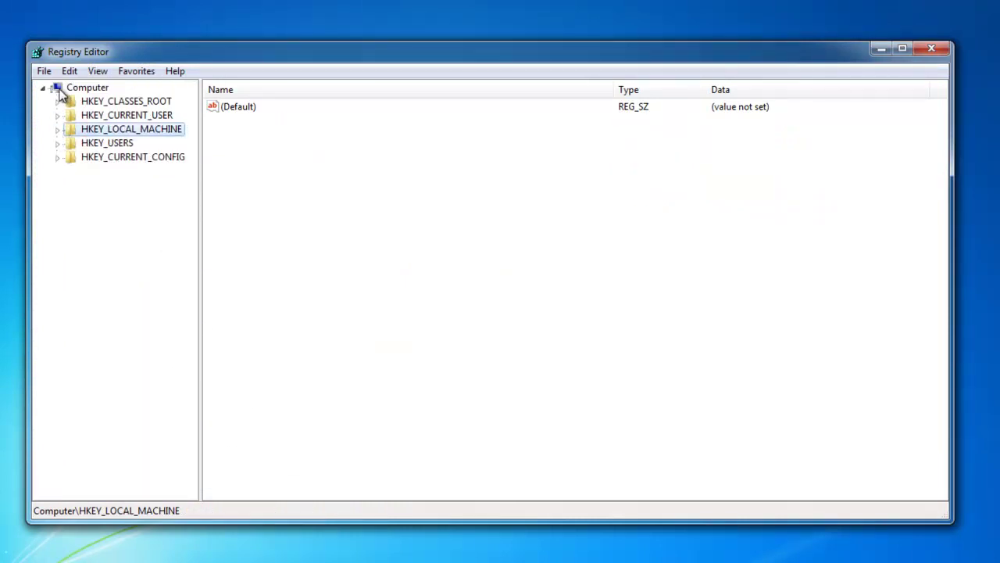
# Search the whole registry from Computer for yontoo in keys, values and data, and close the Registry Editor.
pyautogui.click(76, 90)
pyautogui.click(70, 71)
pyautogui.click(100, 197)
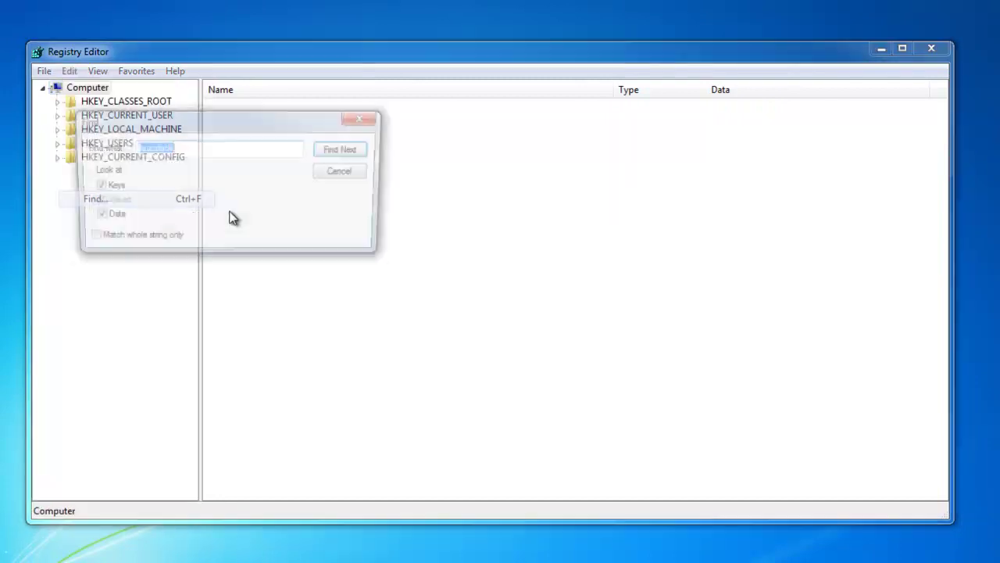
pyautogui.write('yontoo')
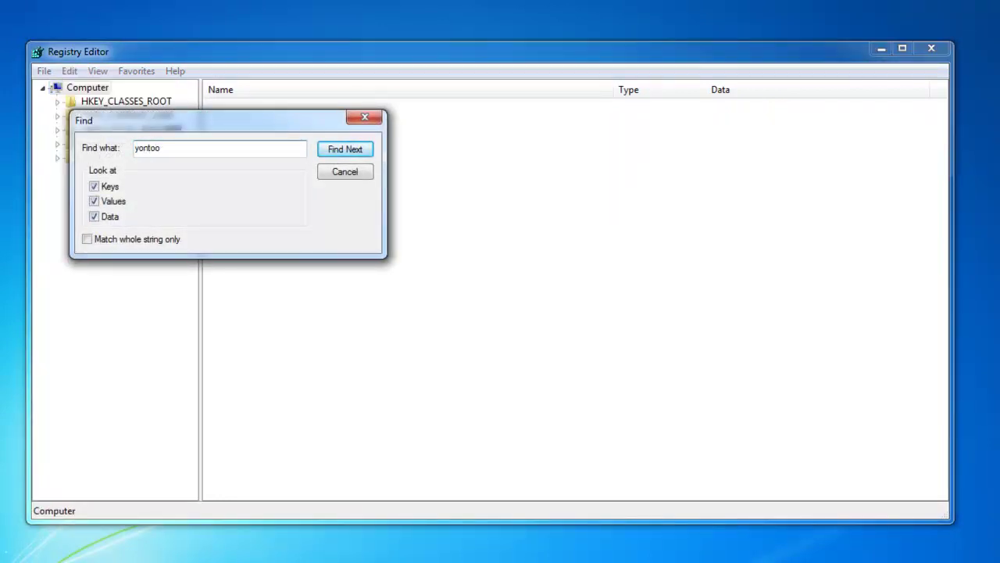
pyautogui.click(346, 149)
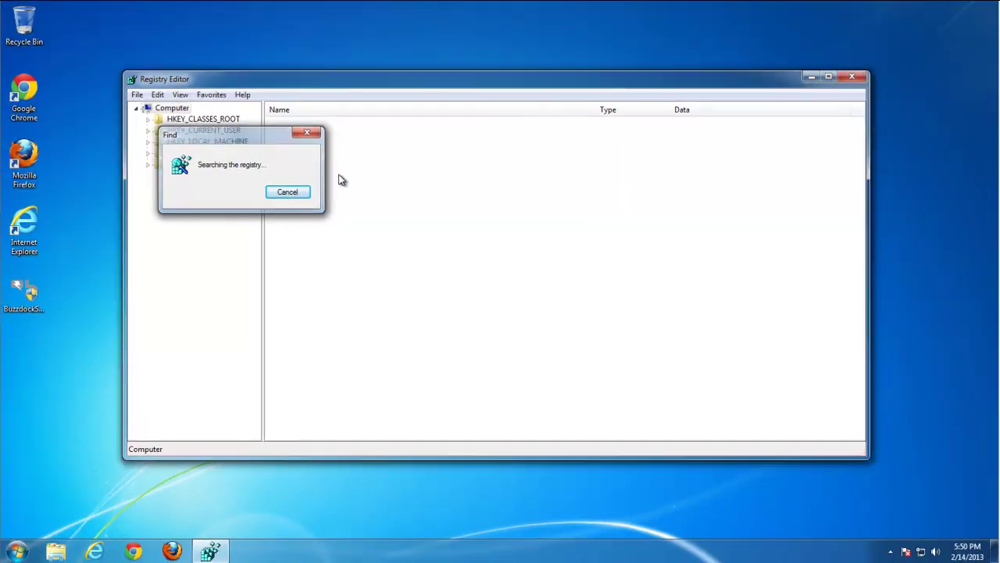
pyautogui.click(577, 275)
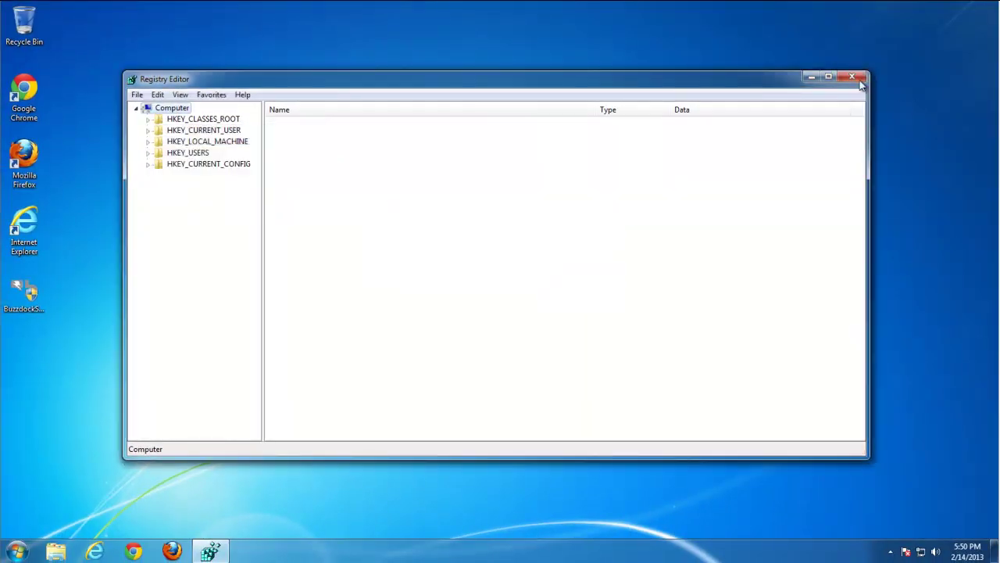
pyautogui.click(852, 76)
# Search Windows for buzzdock, extend the search to the entire computer, and shift the results window slightly upward.
pyautogui.click(16, 551)
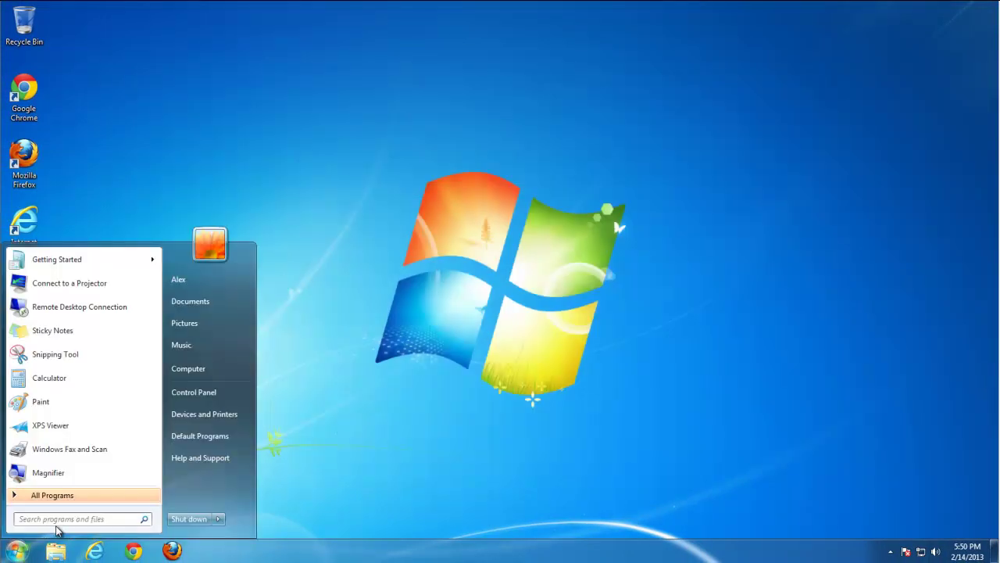
pyautogui.write('buzzd')
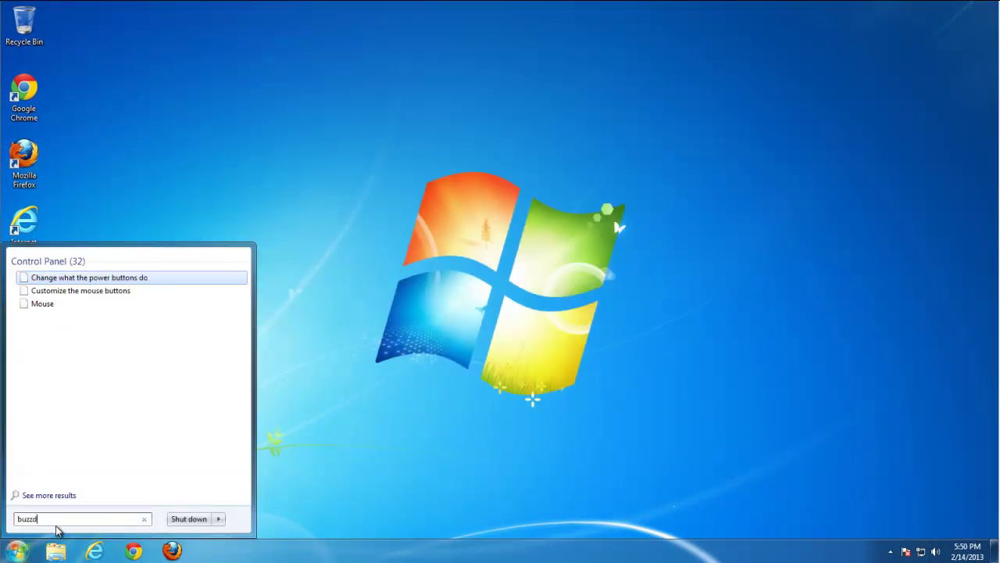
pyautogui.write('ock')
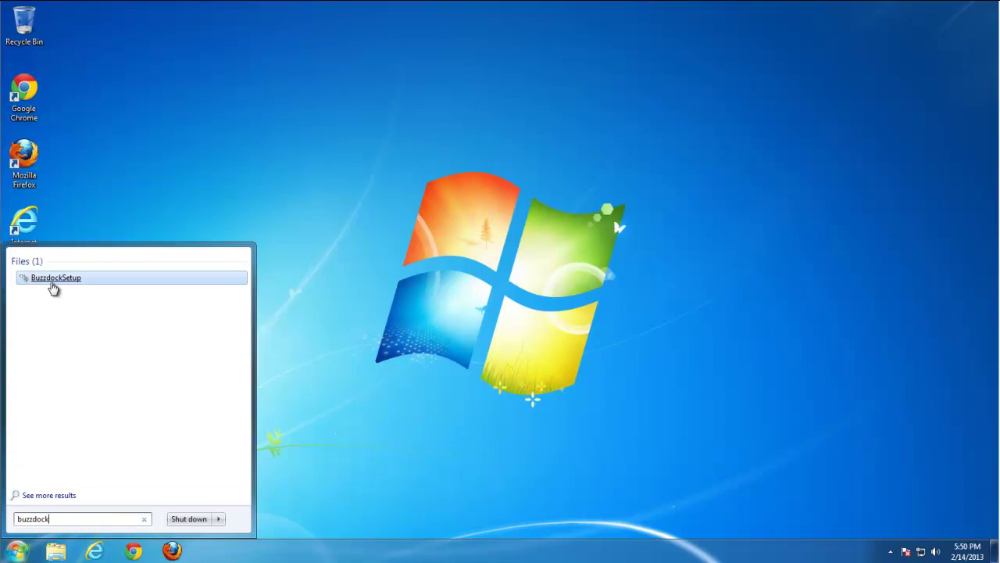
pyautogui.press('Return')
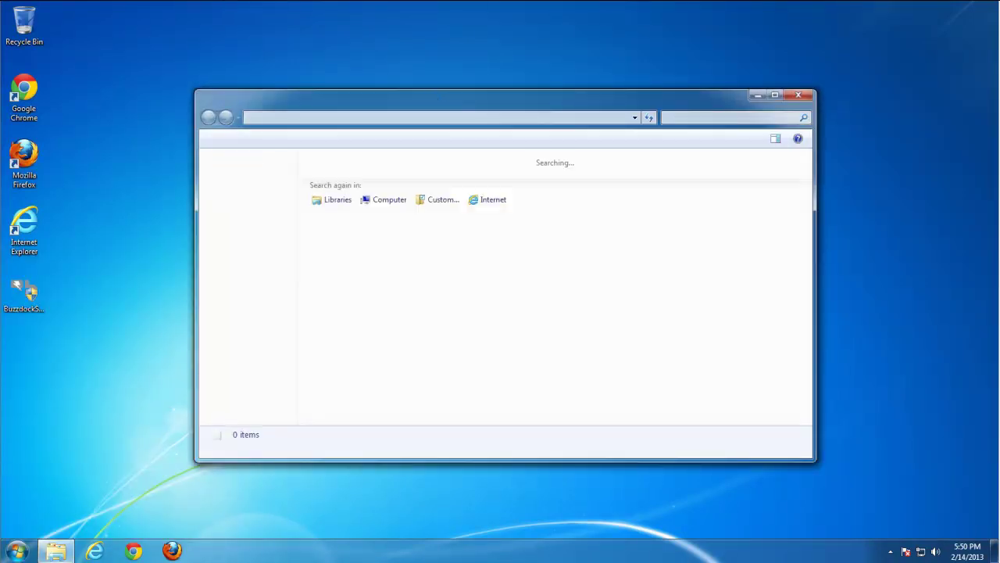
pyautogui.click(388, 202)
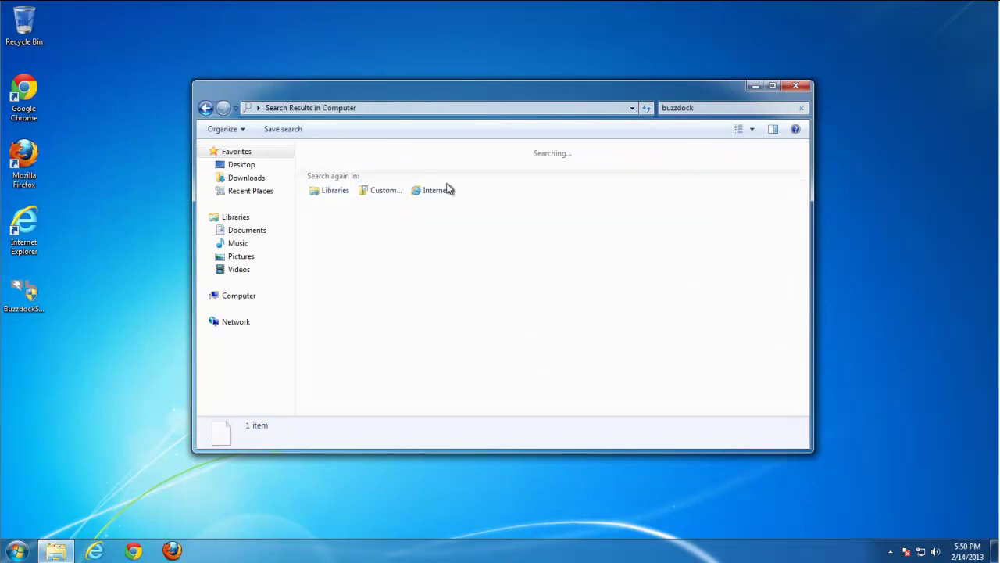
pyautogui.moveTo(446, 94); pyautogui.dragTo(440, 80)
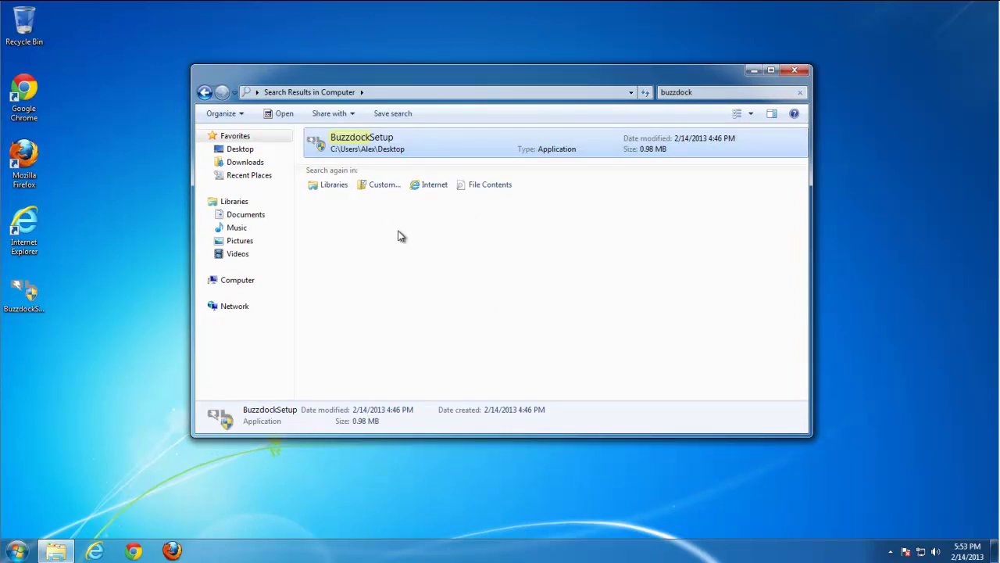
# Delete the BuzzdockSetup application found in the search results and confirm its removal.
pyautogui.click(372, 142)
pyautogui.press('Delete')
pyautogui.click(538, 331)
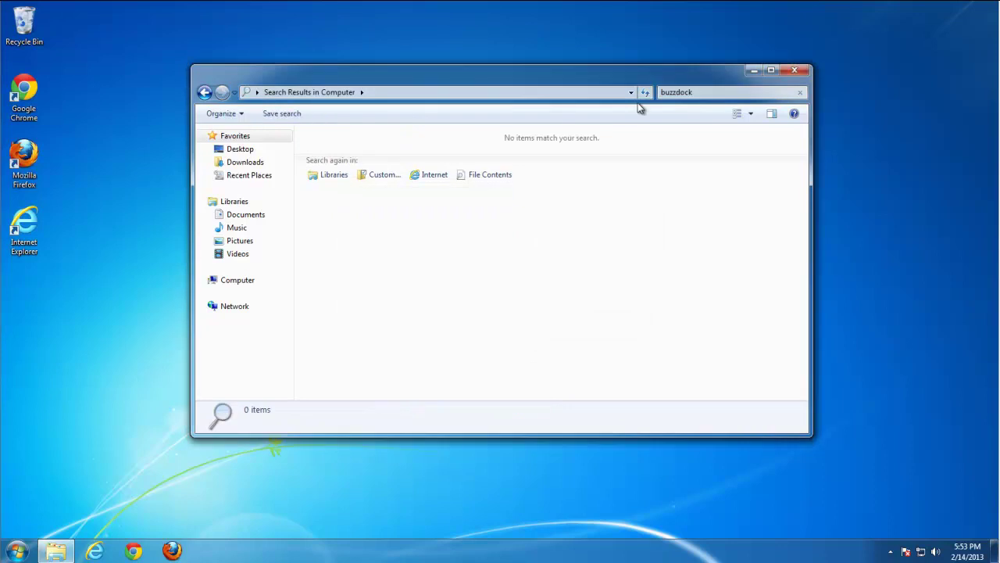
# Replace the file search term with yontoo to search the computer for related files.
pyautogui.click(702, 91)
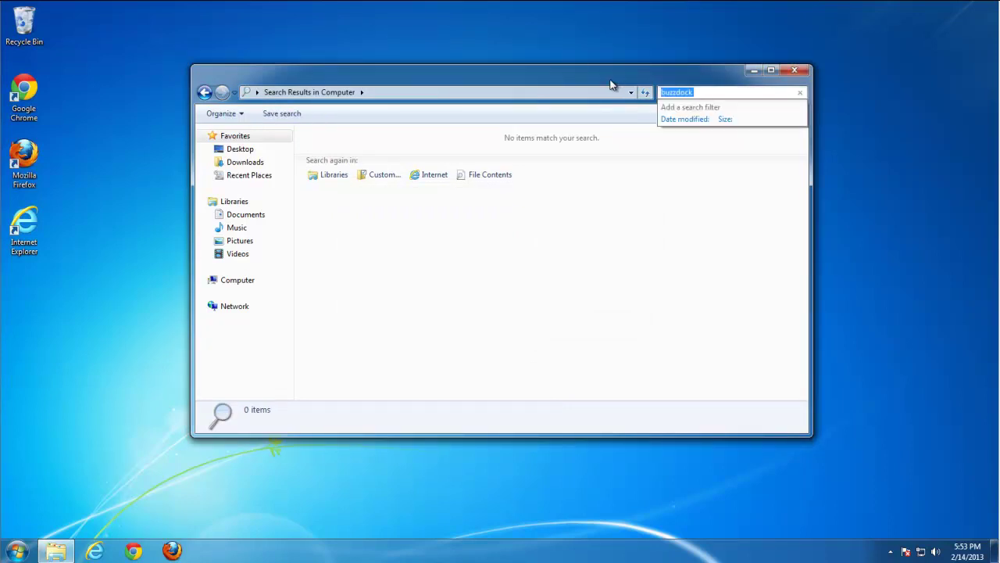
pyautogui.write('yountoo')
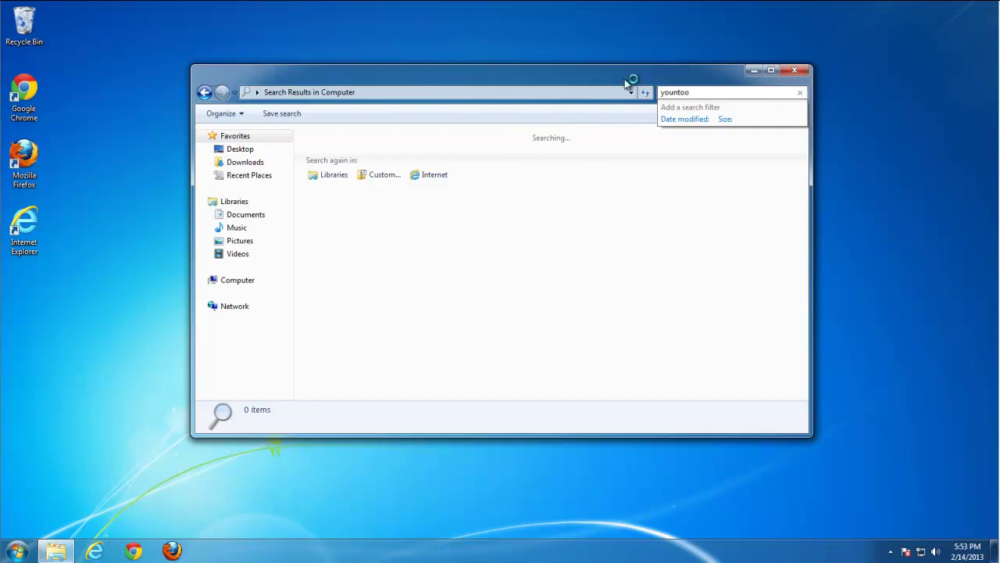
pyautogui.press('Left')
pyautogui.press('Left')
pyautogui.press('Left')
pyautogui.press('Left')
pyautogui.press('Left')
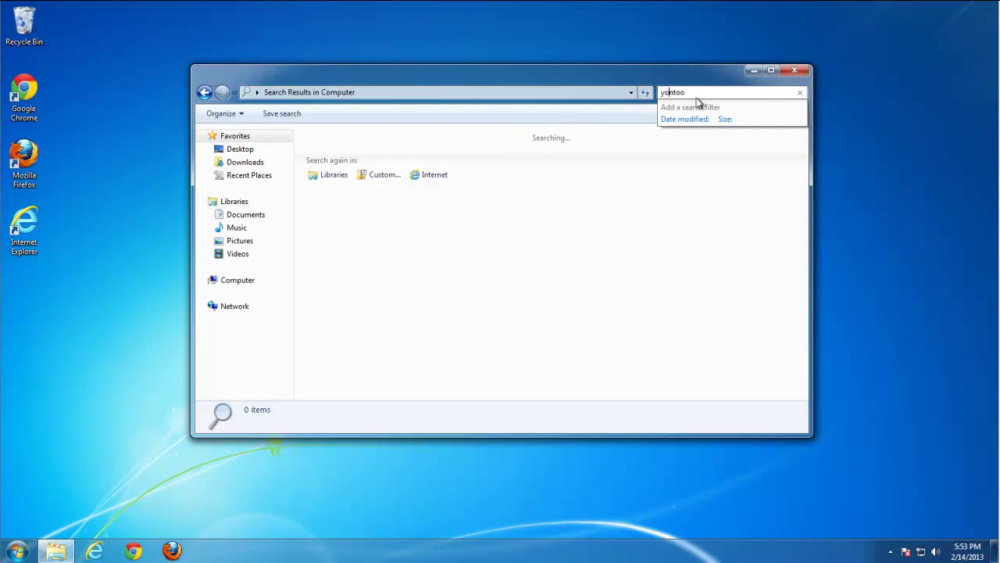